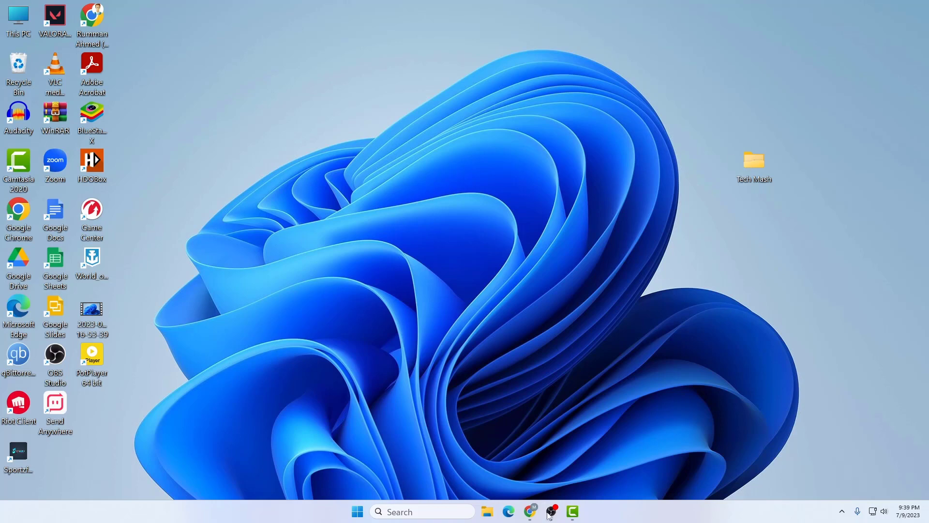
# Step: Bring the Chrome window with the FolderLock.bat gist back to the front
pyautogui.click(530, 510)
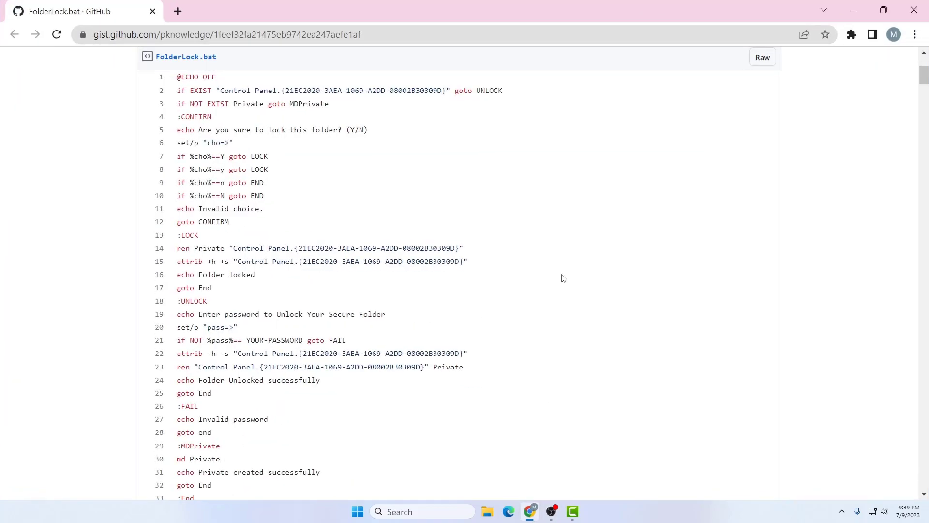
# Step: Select and copy all 33 lines of the FolderLock.bat script
pyautogui.scroll(3, 522, 281)
pyautogui.scroll(-3, 377, 285)
pyautogui.scroll(1, 262, 259)
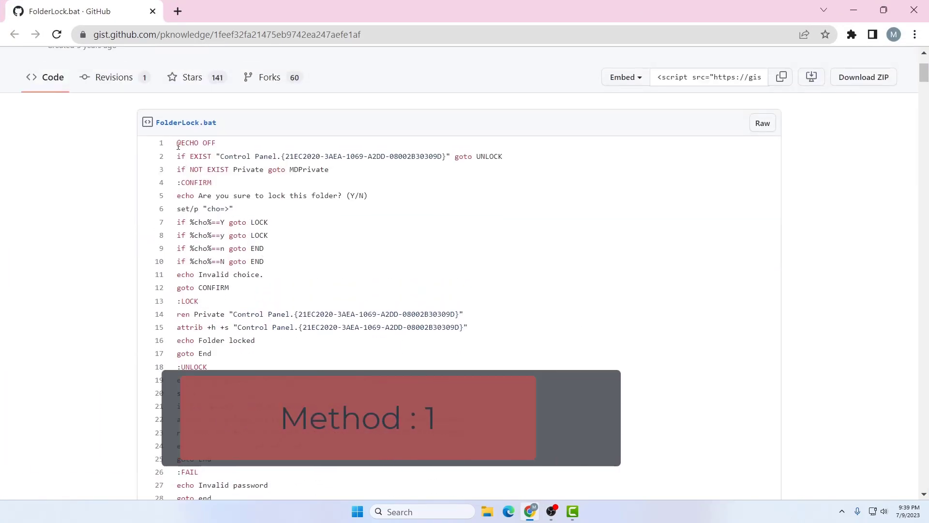
pyautogui.moveTo(177, 143); pyautogui.dragTo(280, 320)
pyautogui.scroll(-5, 222, 222)
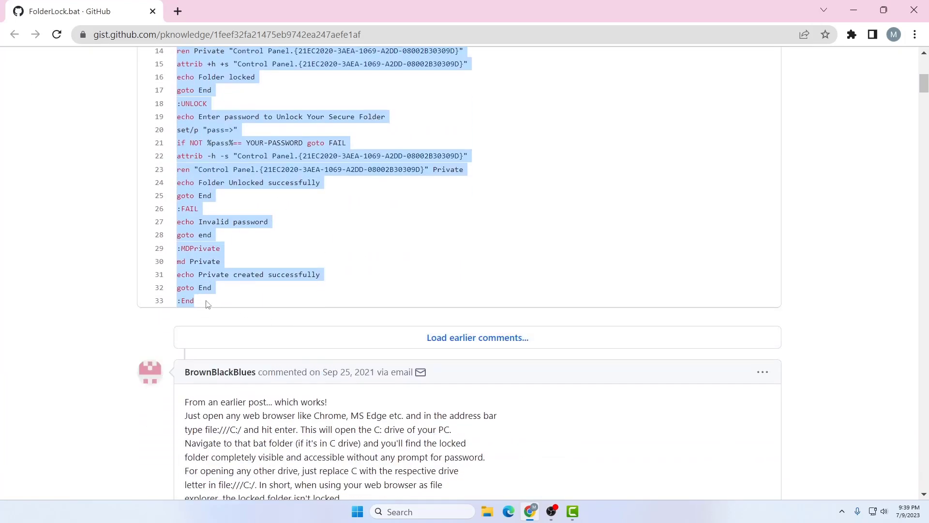
pyautogui.scroll(4, 209, 301)
pyautogui.scroll(-1, 208, 298)
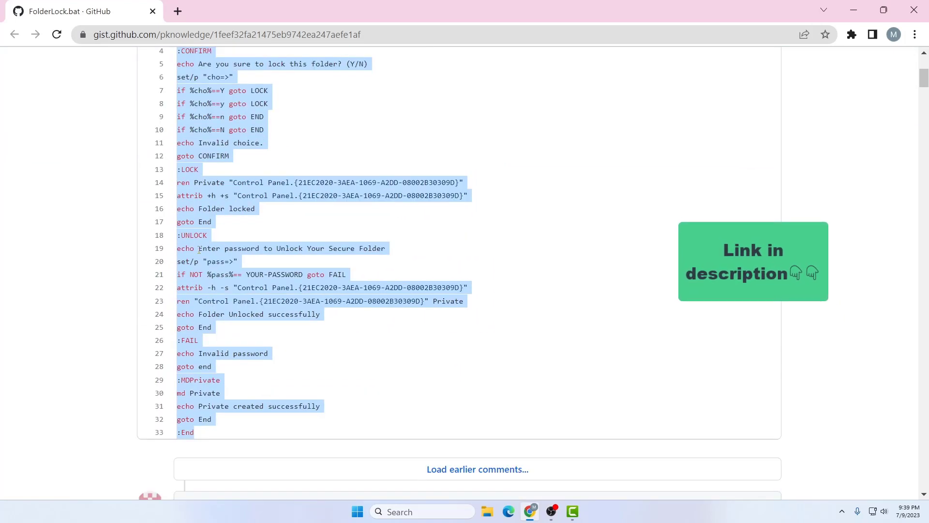
pyautogui.rightClick(201, 254)
pyautogui.click(220, 265)
# Step: Minimize the browser so the desktop with Tech Mash is visible
pyautogui.scroll(5, 216, 266)
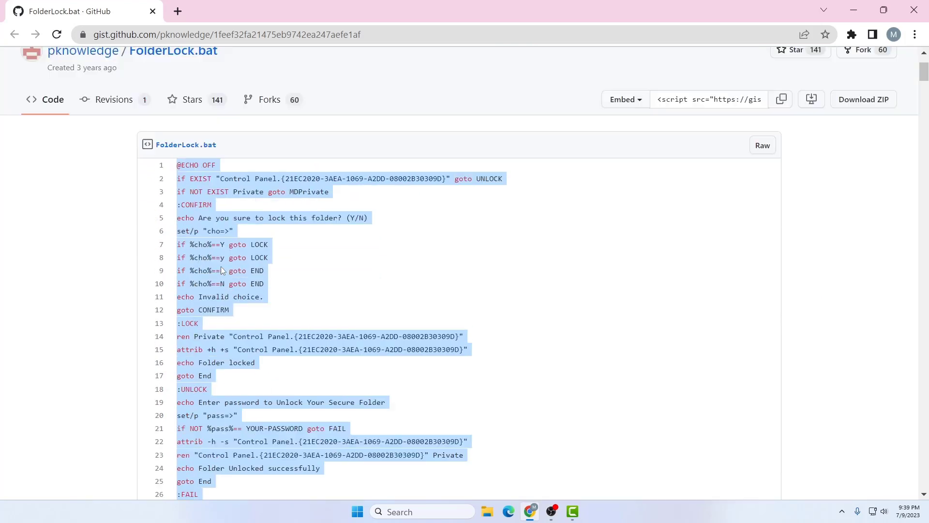
pyautogui.scroll(-2, 215, 266)
pyautogui.scroll(2, 216, 266)
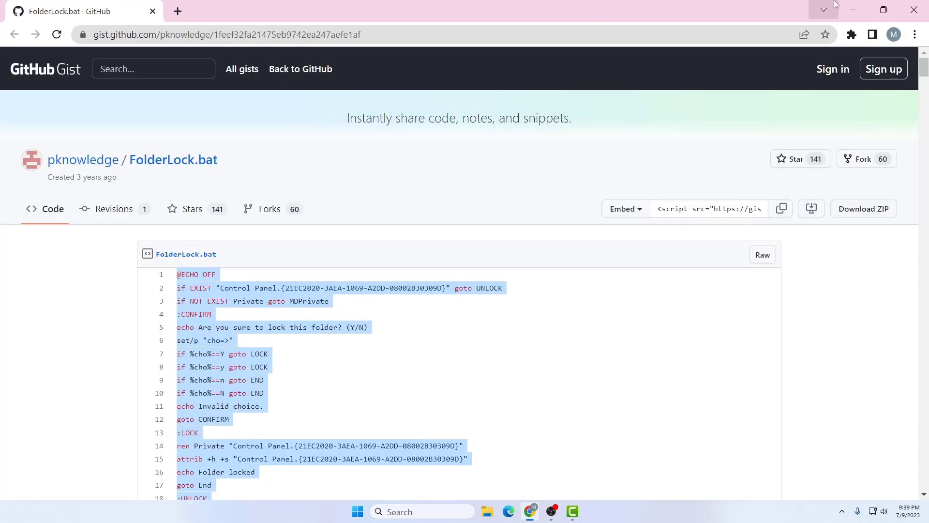
pyautogui.click(853, 4)
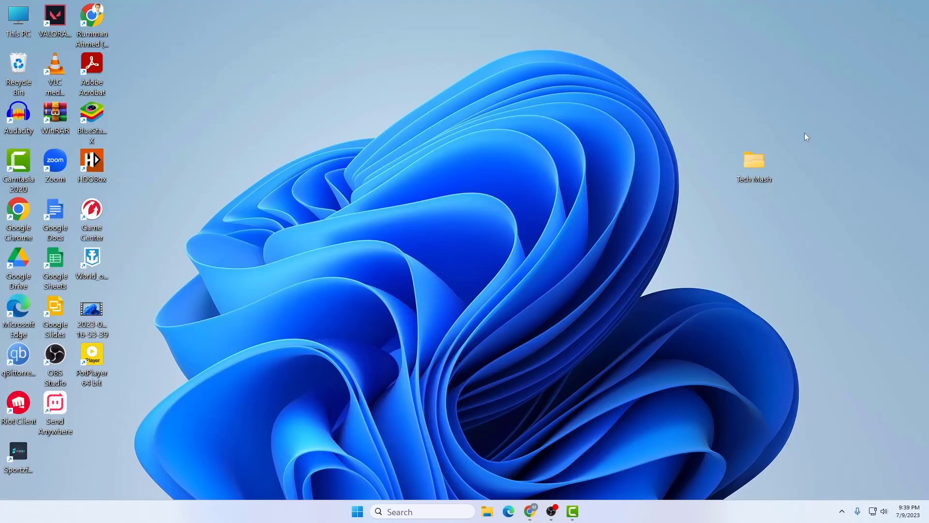
# Step: Inside the Tech Mash folder, create a new empty text document named 'files'
pyautogui.doubleClick(757, 166)
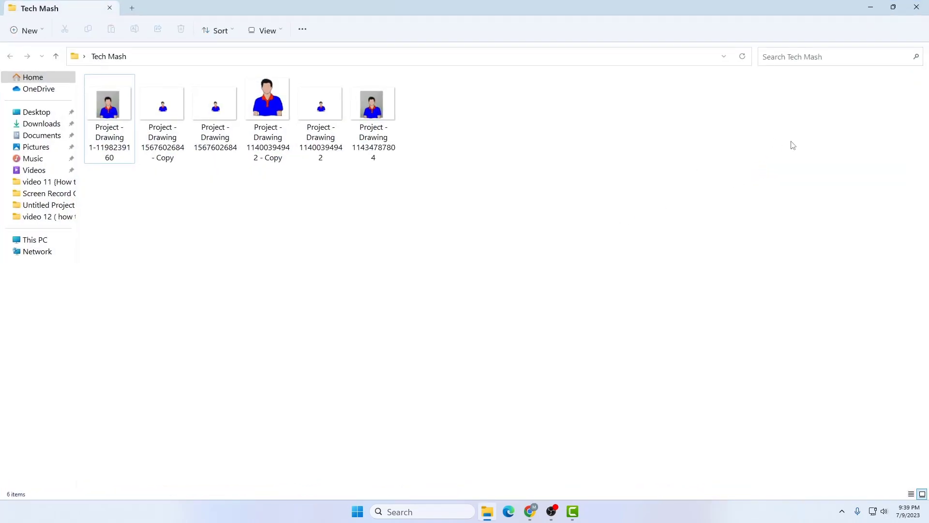
pyautogui.rightClick(627, 169)
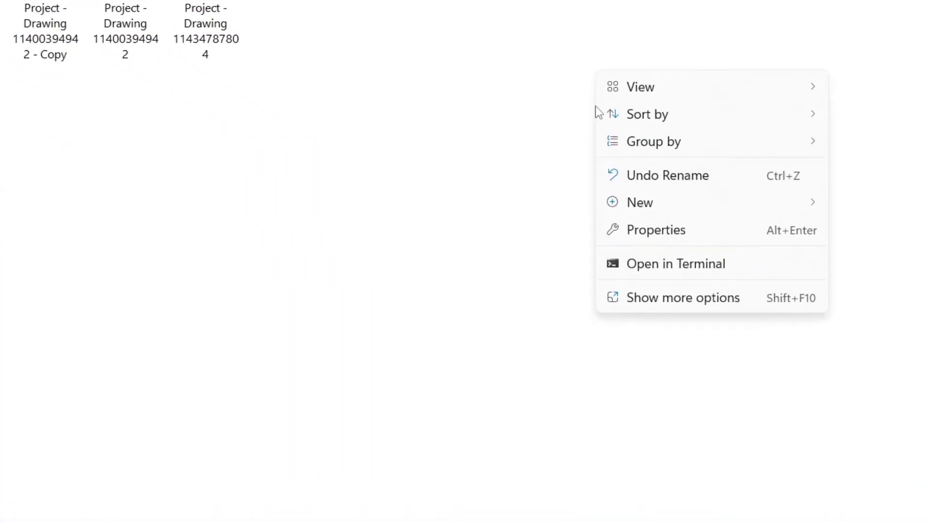
pyautogui.moveTo(612, 199)
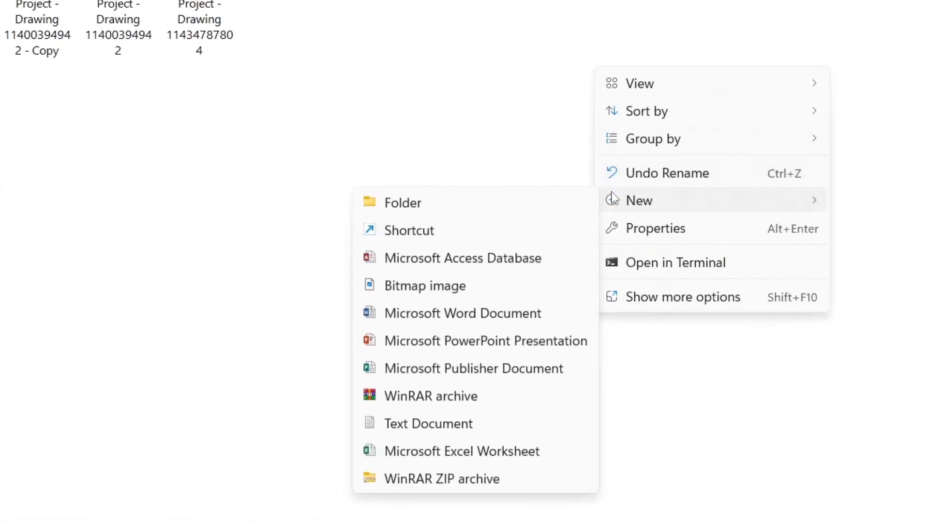
pyautogui.click(472, 425)
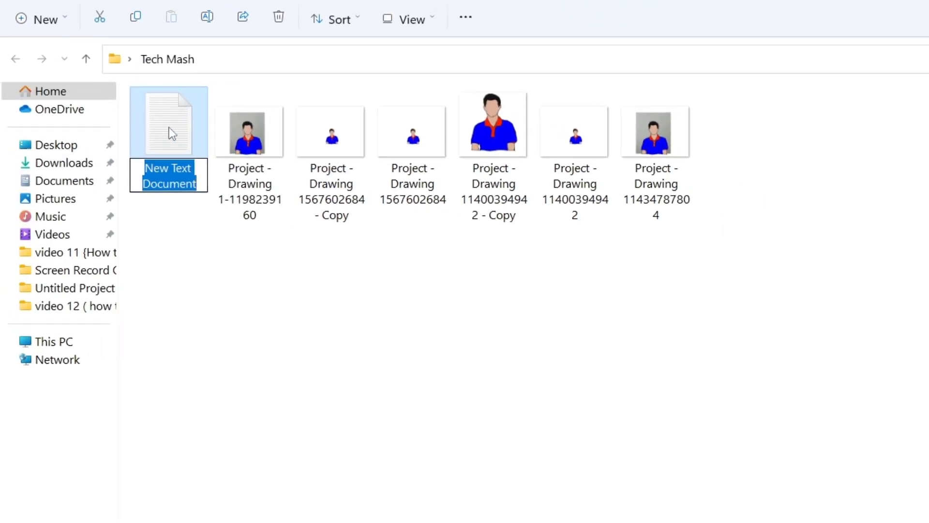
pyautogui.write('files')
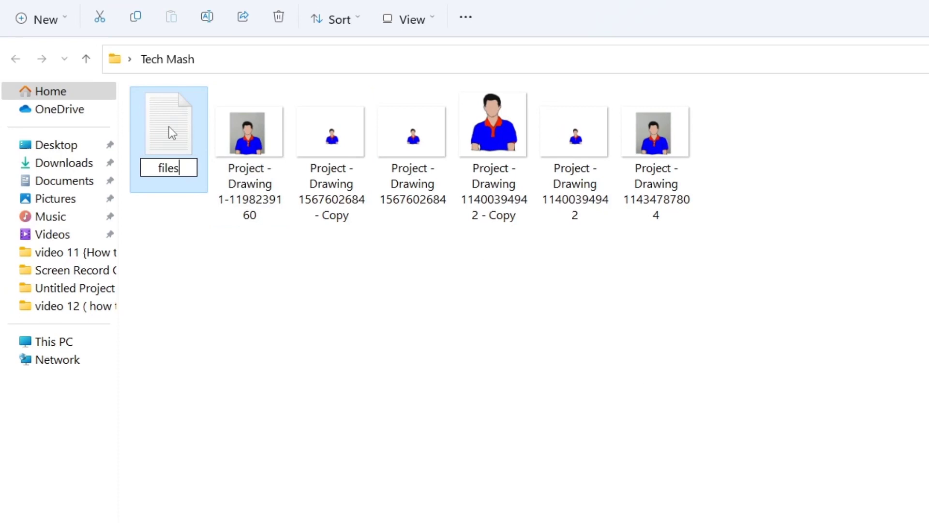
pyautogui.press('Return')
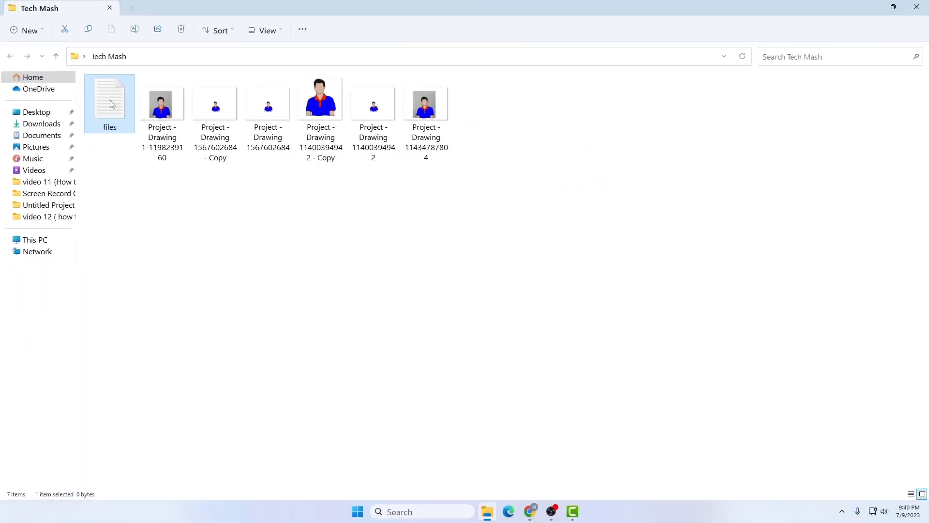
# Step: Paste the FolderLock script into 'files' and replace YOUR-PASSWORD with a chosen password
pyautogui.doubleClick(110, 102)
pyautogui.rightClick(154, 141)
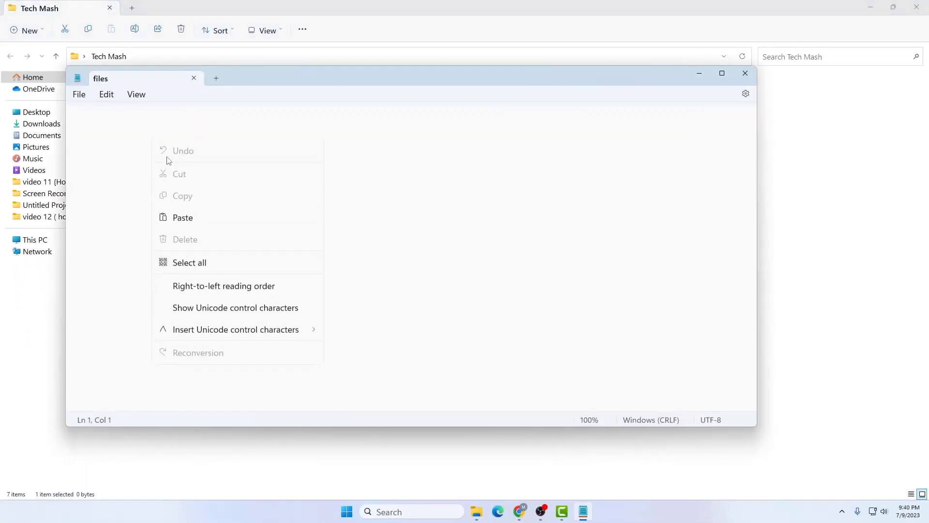
pyautogui.click(196, 219)
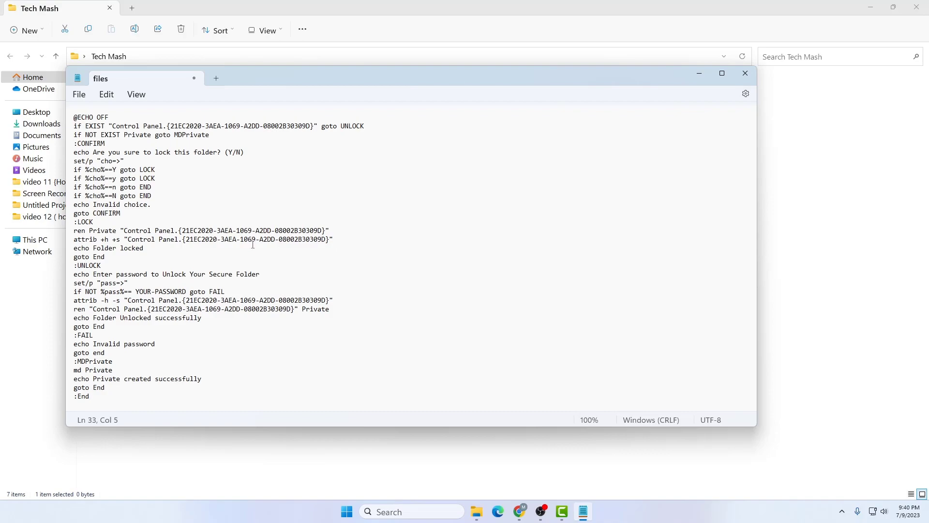
pyautogui.moveTo(188, 291); pyautogui.dragTo(139, 295)
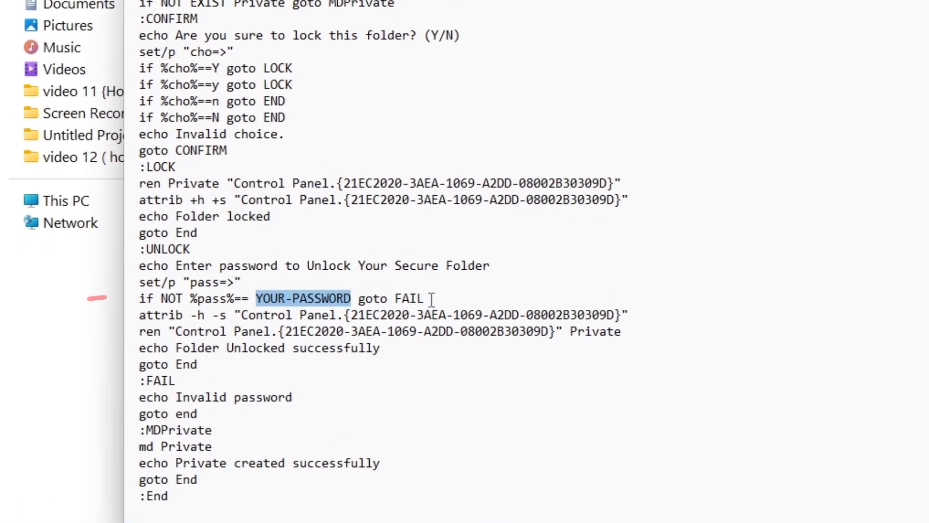
pyautogui.write('1234')
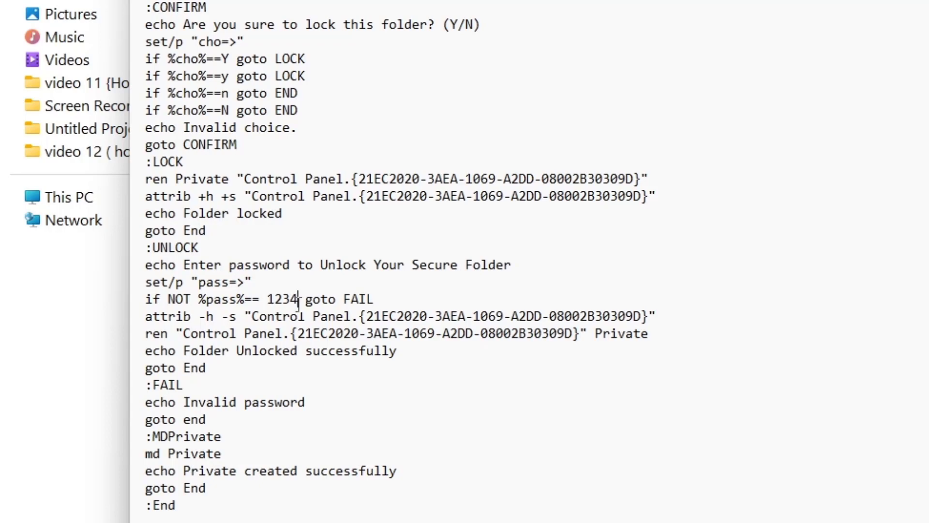
pyautogui.click(530, 297)
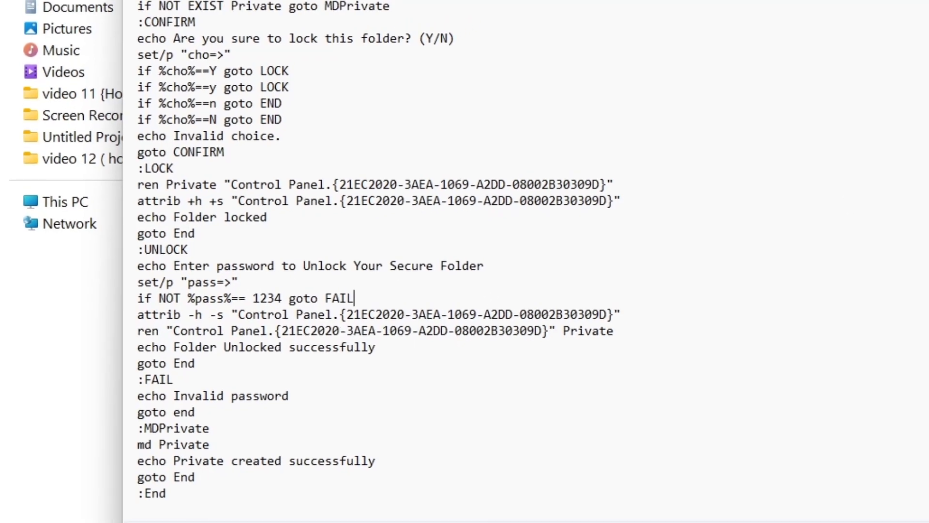
# Step: Save the script and close Notepad
pyautogui.click(79, 94)
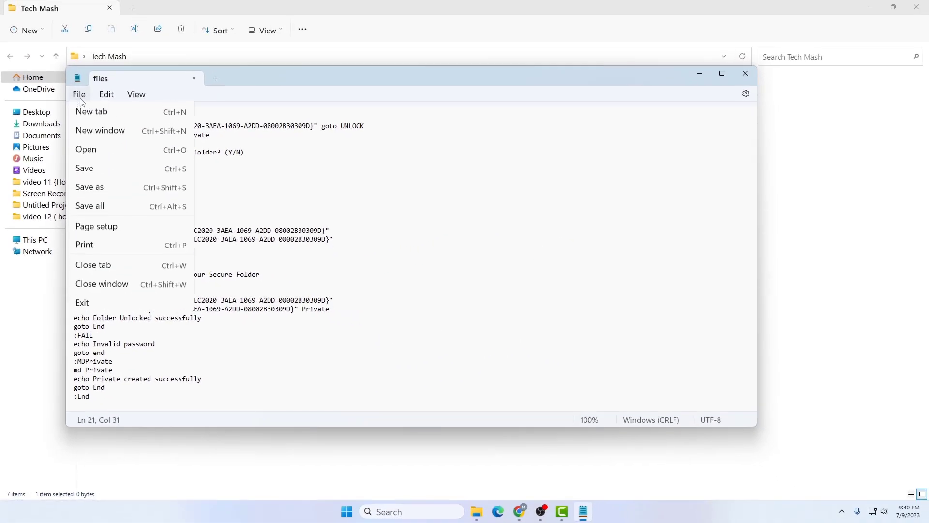
pyautogui.click(83, 169)
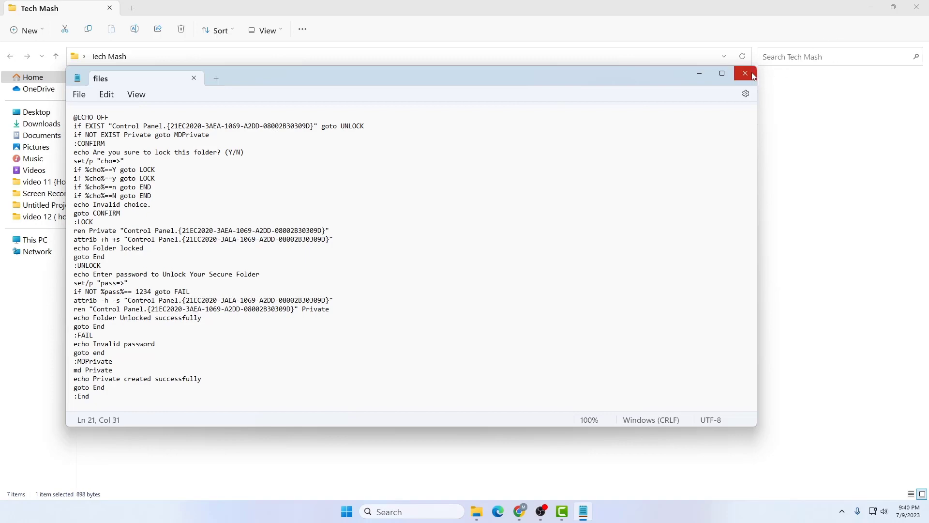
pyautogui.click(745, 73)
# Step: Turn on File name extensions so Tech Mash files show .txt and .png endings
pyautogui.click(578, 196)
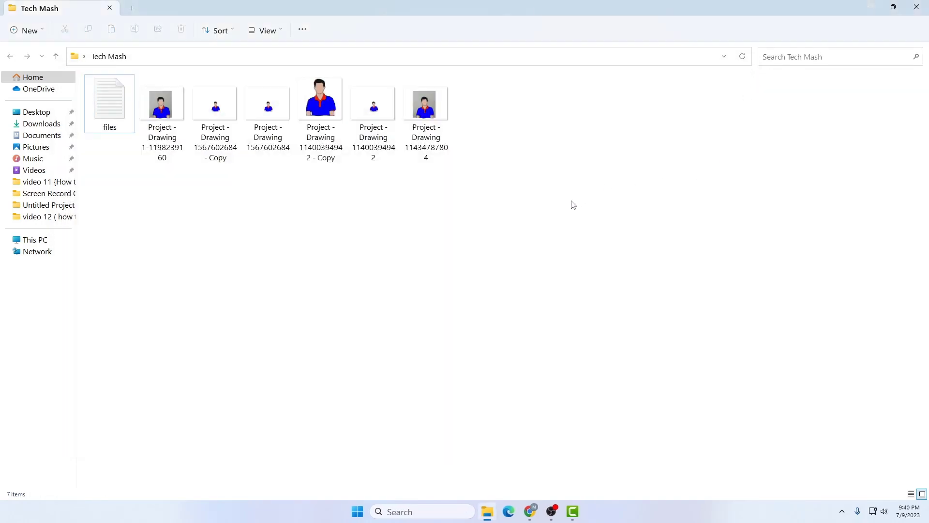
pyautogui.click(284, 36)
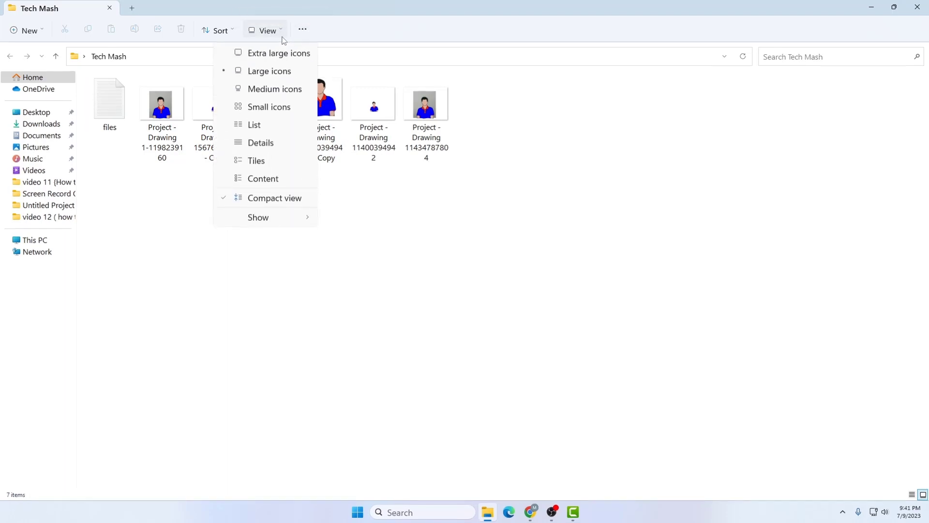
pyautogui.moveTo(326, 332)
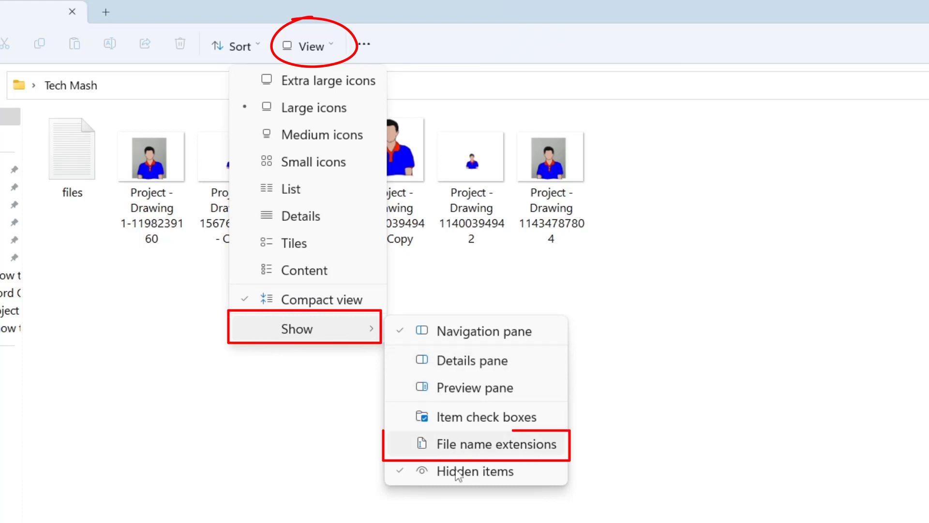
pyautogui.click(467, 445)
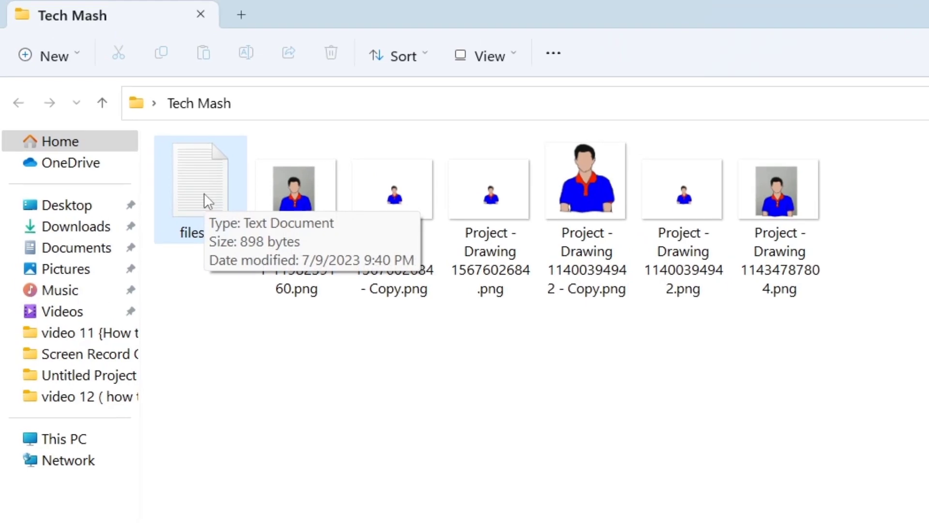
# Step: Rename files.txt to files.bat, accepting the extension-change warning
pyautogui.rightClick(204, 193)
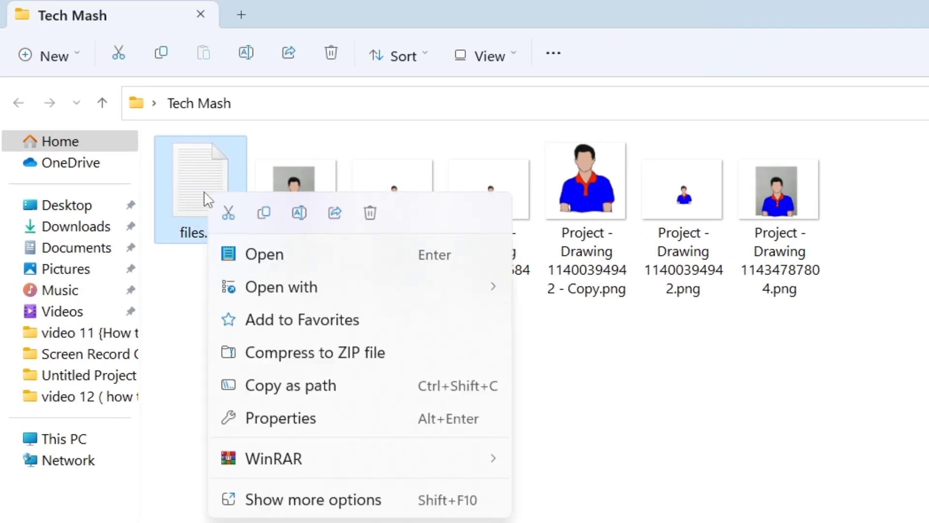
pyautogui.click(321, 500)
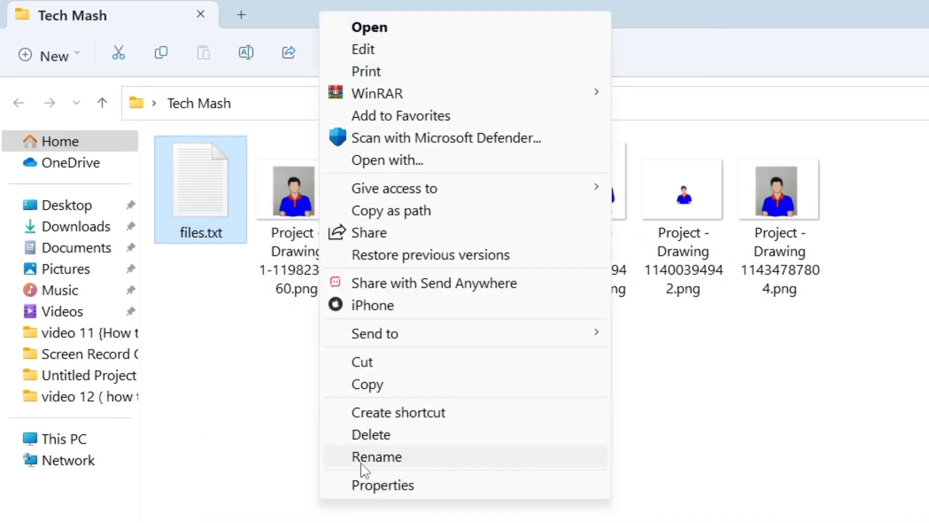
pyautogui.click(376, 456)
pyautogui.click(235, 231)
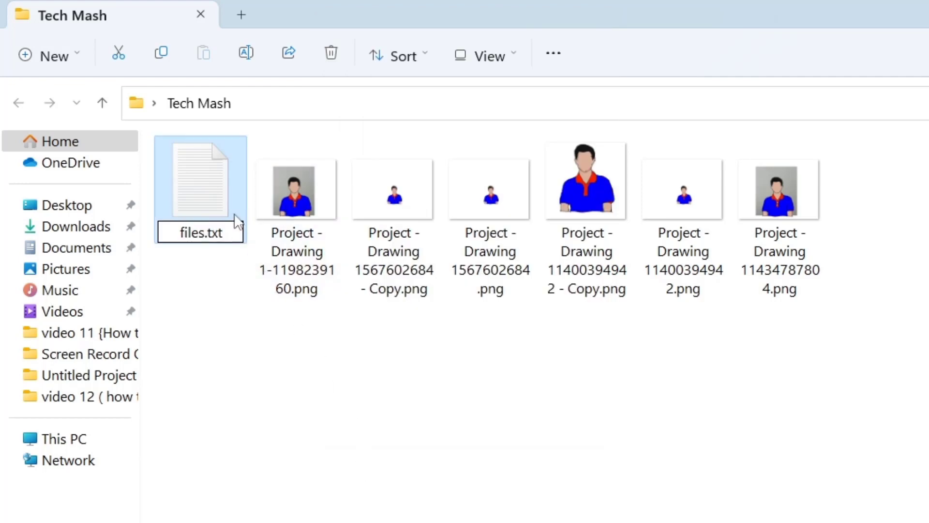
pyautogui.press('BackSpace')
pyautogui.press('BackSpace')
pyautogui.press('BackSpace')
pyautogui.write('bat')
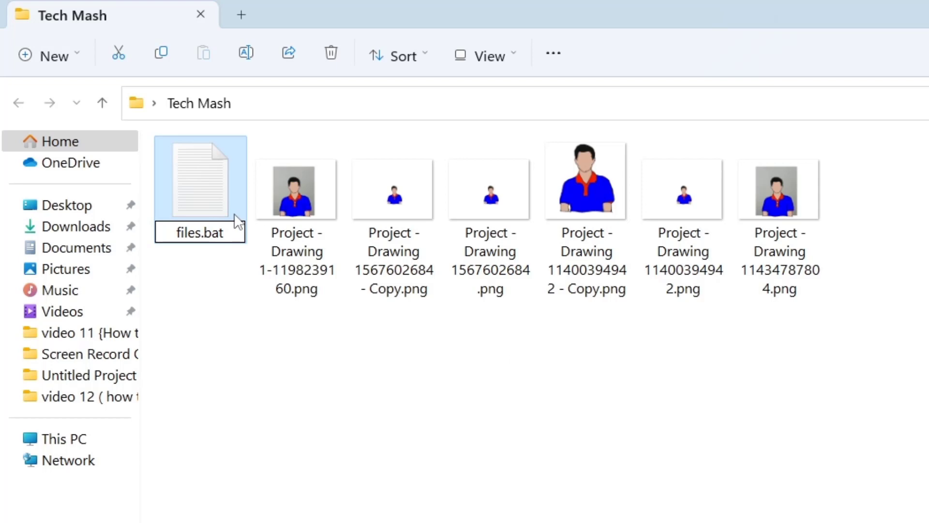
pyautogui.press('Return')
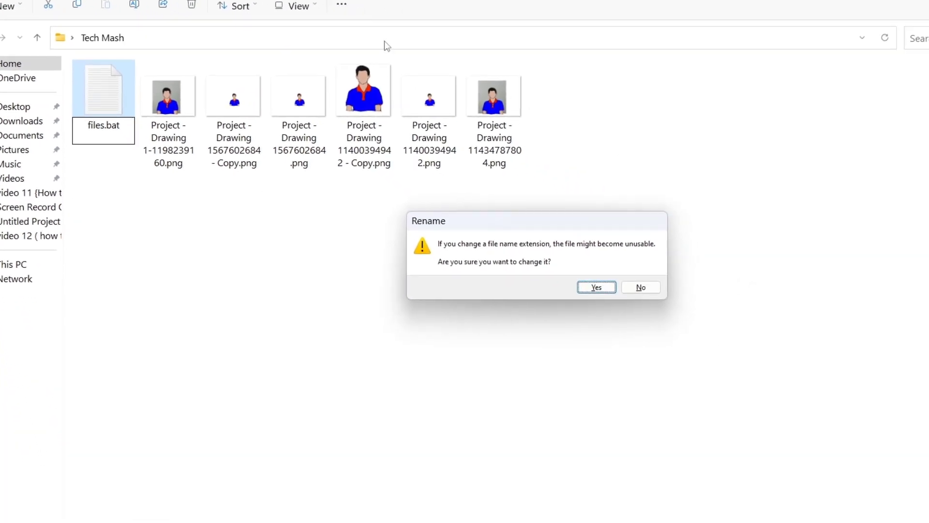
pyautogui.click(596, 289)
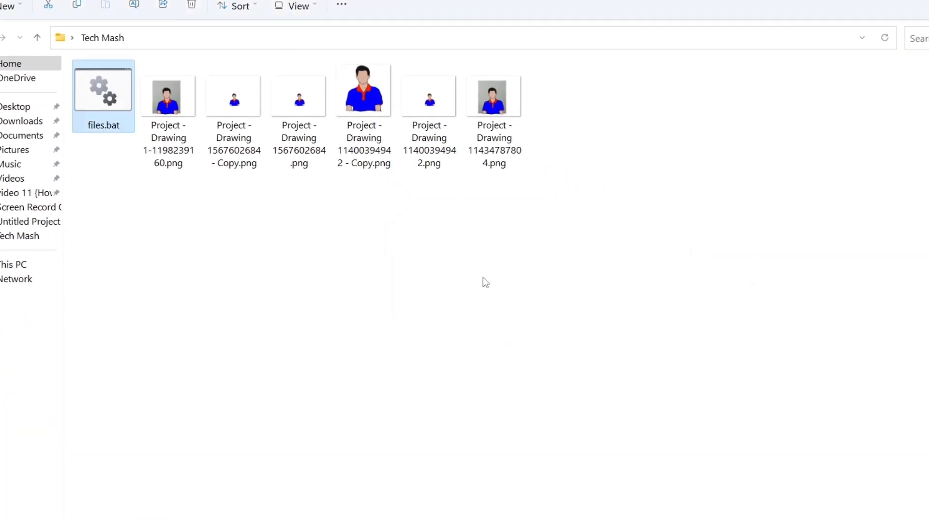
pyautogui.click(359, 319)
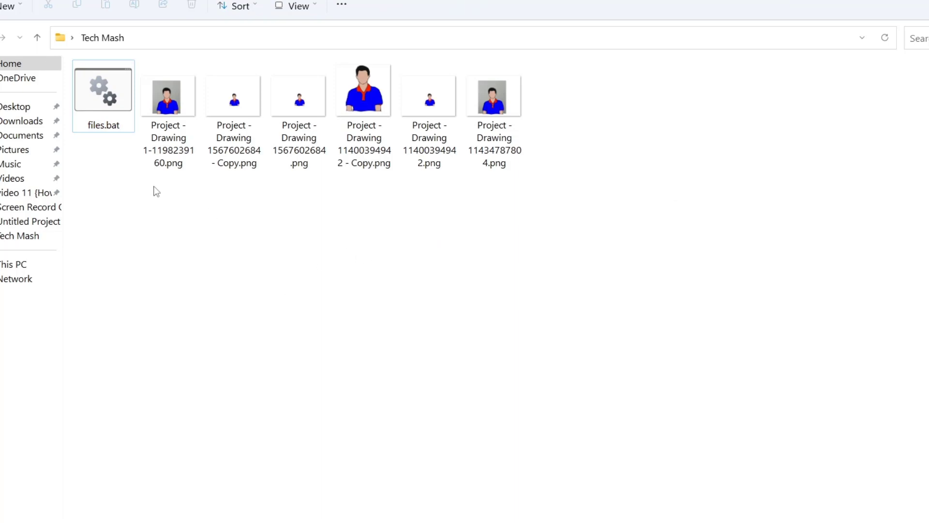
pyautogui.click(117, 96)
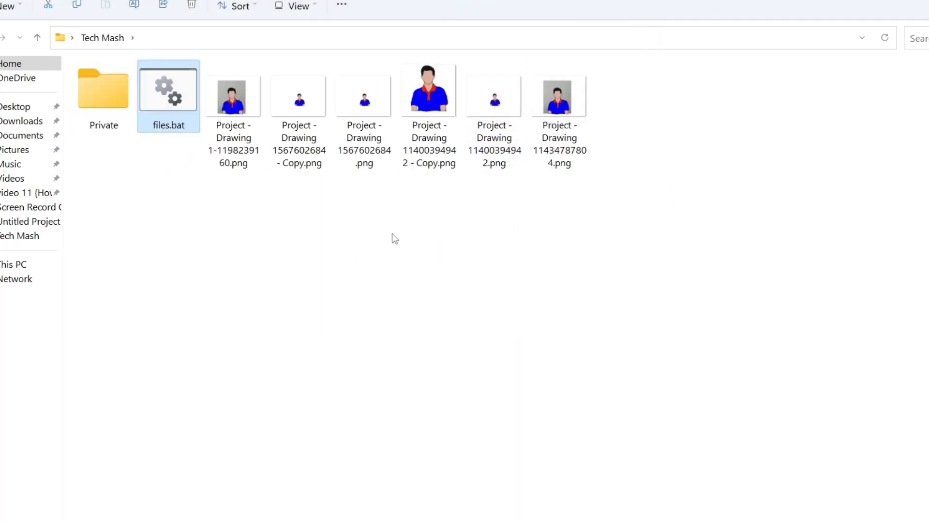
# Step: Cut the six Project - Drawing images from Tech Mash
pyautogui.moveTo(101, 170); pyautogui.dragTo(92, 87)
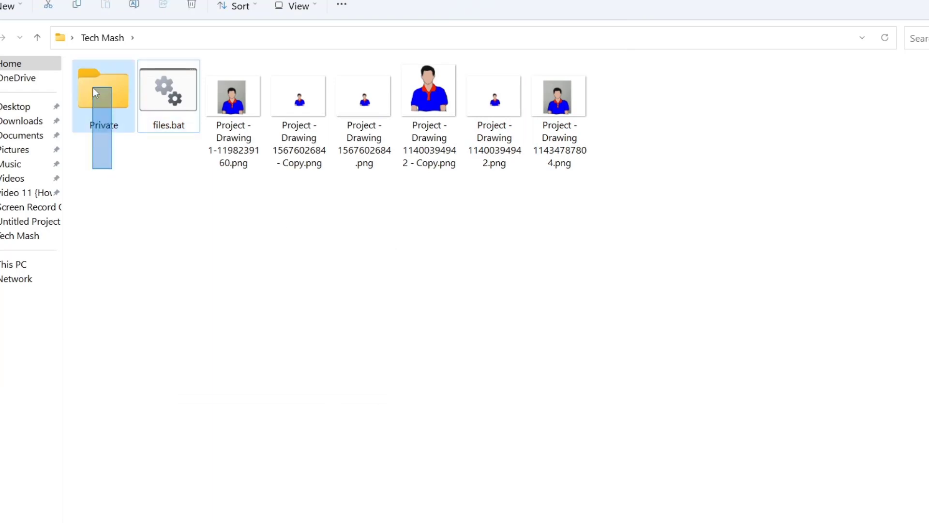
pyautogui.click(223, 301)
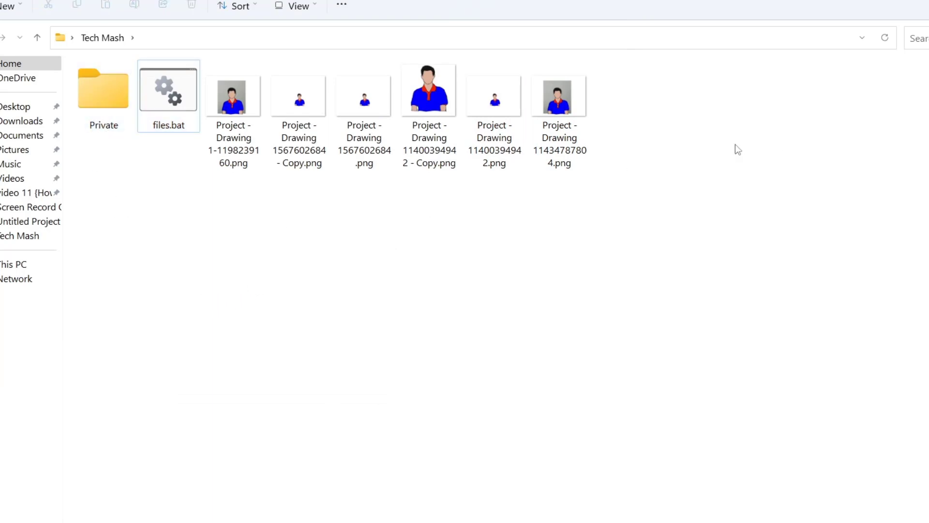
pyautogui.moveTo(638, 106)
pyautogui.mouseDown()
pyautogui.moveTo(213, 97)
pyautogui.moveTo(221, 94)
pyautogui.mouseUp()
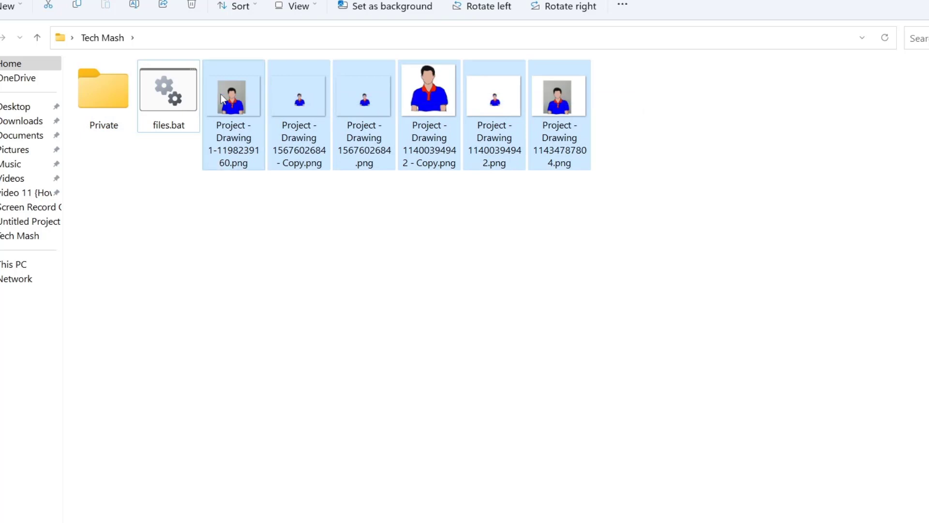
pyautogui.rightClick(233, 83)
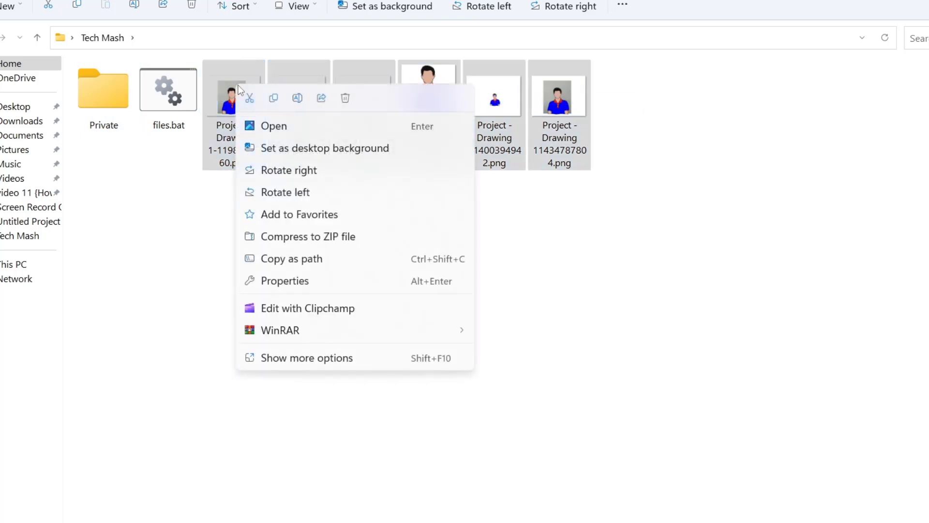
pyautogui.click(250, 99)
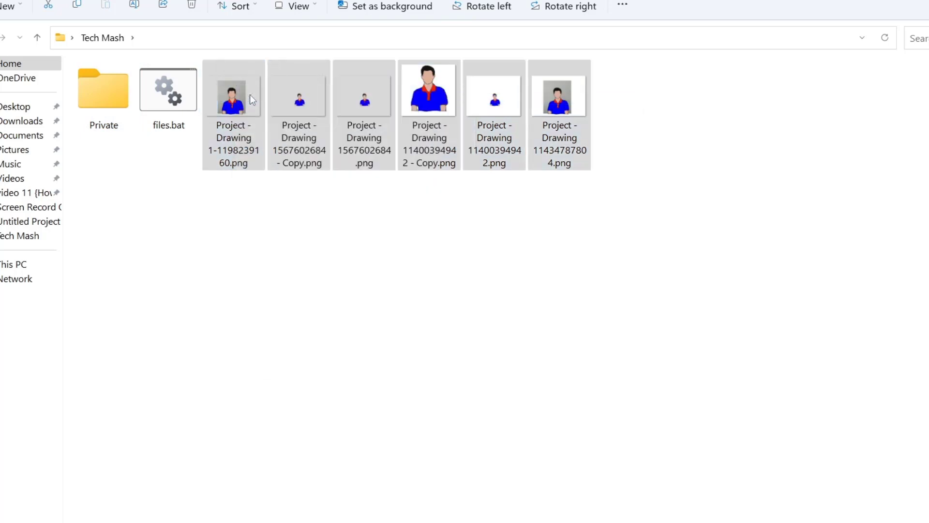
# Step: Paste the six images into the Private folder and return to Tech Mash
pyautogui.doubleClick(114, 97)
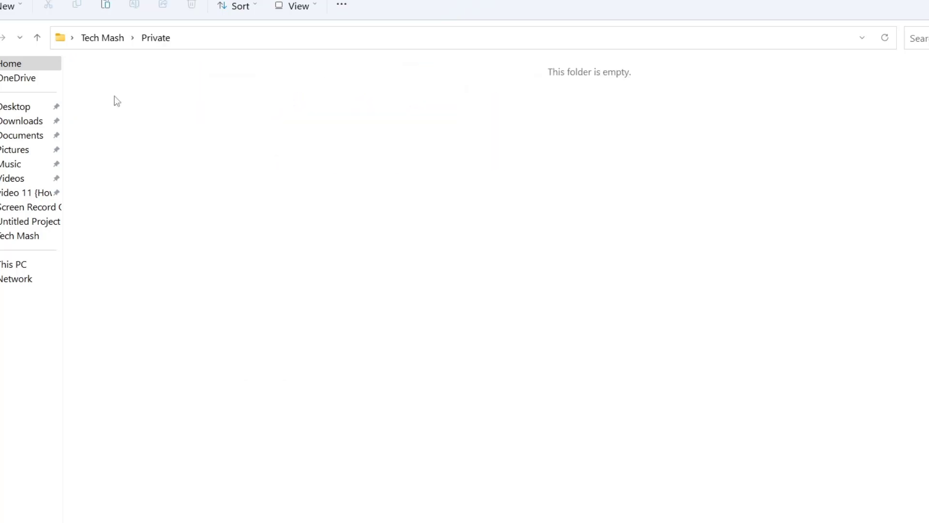
pyautogui.rightClick(347, 131)
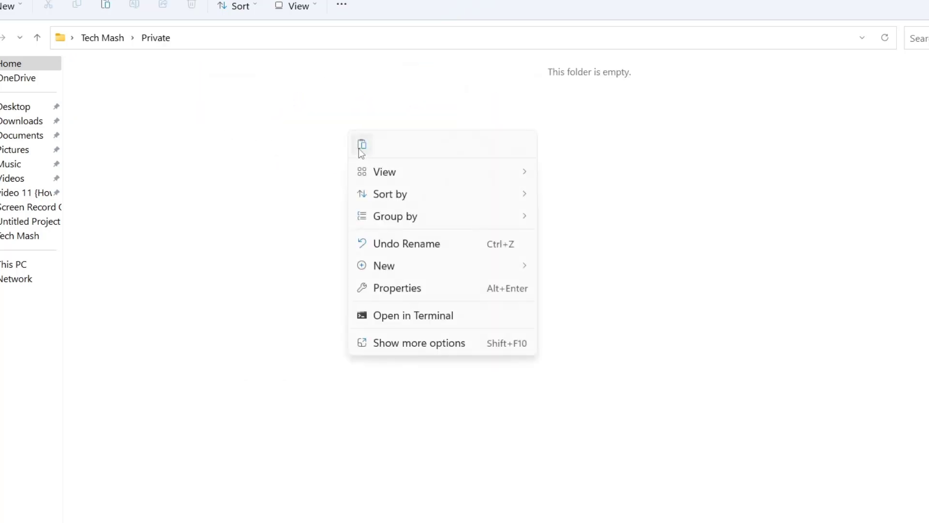
pyautogui.click(361, 145)
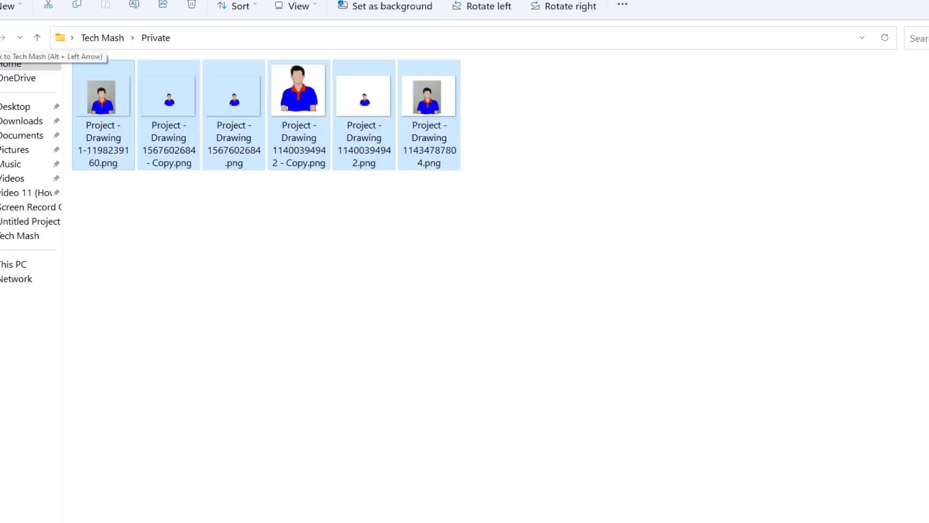
pyautogui.click(1, 38)
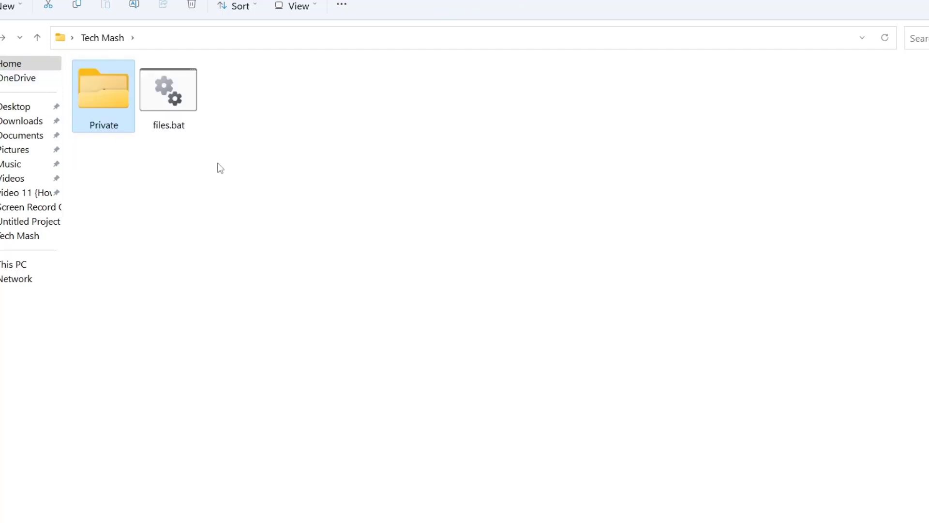
# Step: Run files.bat and answer 'y' to lock and hide the Private folder
pyautogui.doubleClick(170, 94)
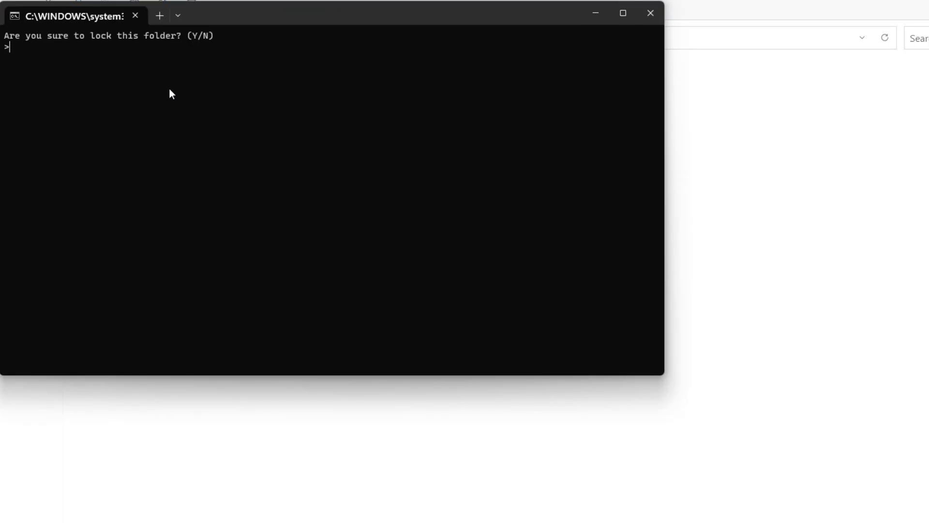
pyautogui.write('y')
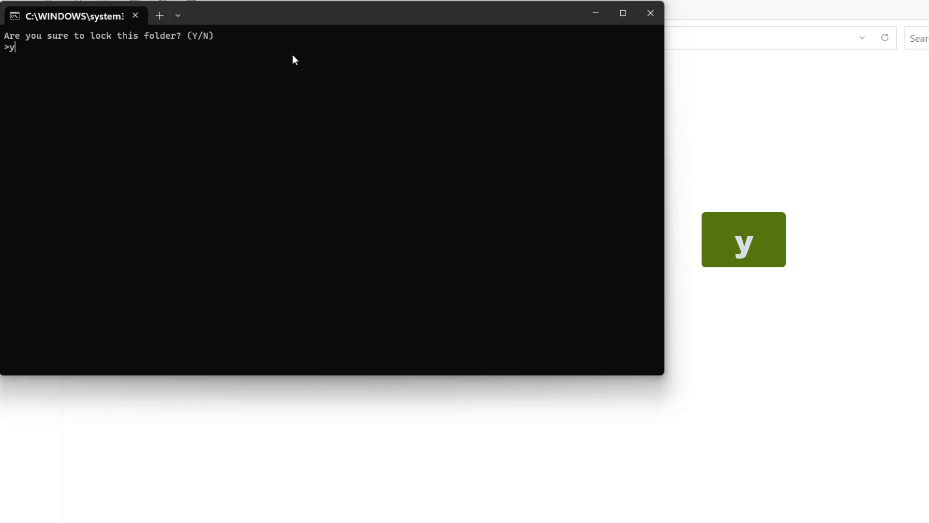
pyautogui.press('Return')
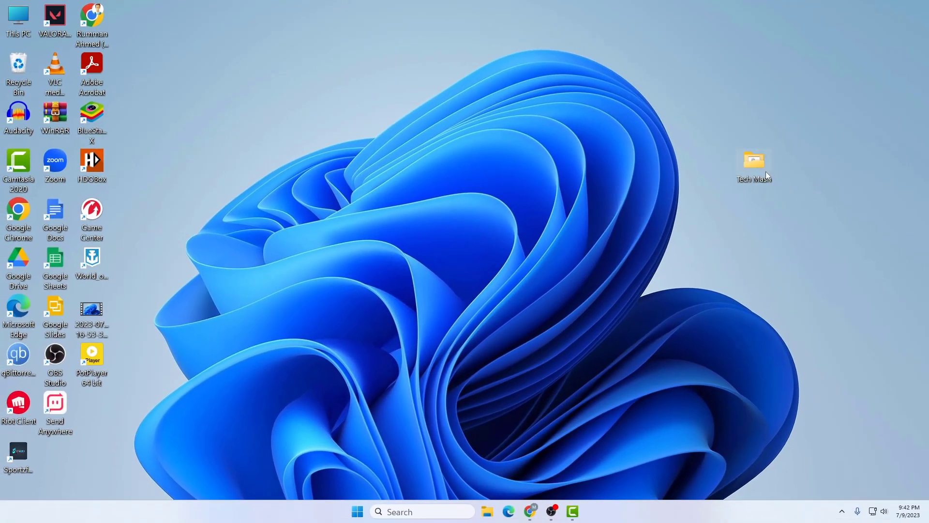
pyautogui.moveTo(759, 162); pyautogui.dragTo(792, 141)
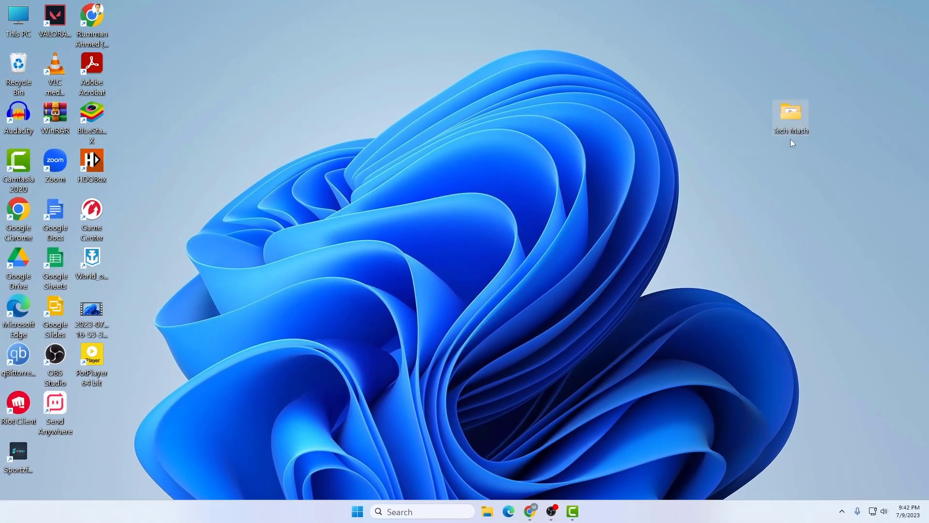
# Step: Run files.bat again from Tech Mash and enter the unlock password to restore Private
pyautogui.doubleClick(791, 116)
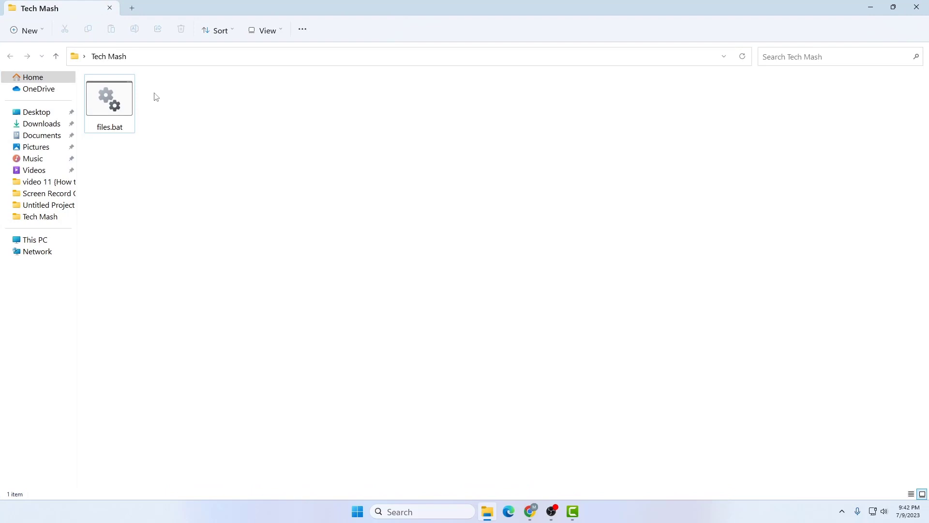
pyautogui.doubleClick(123, 94)
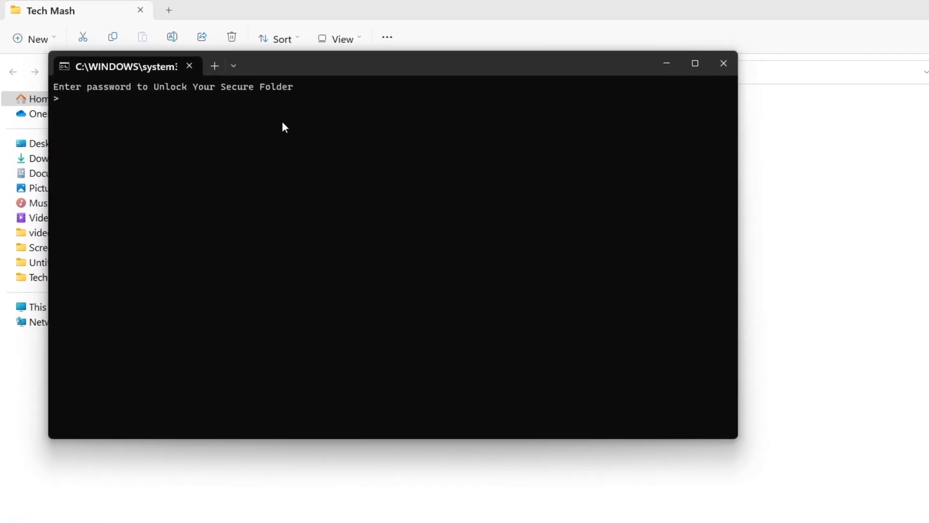
pyautogui.moveTo(298, 87); pyautogui.dragTo(166, 90)
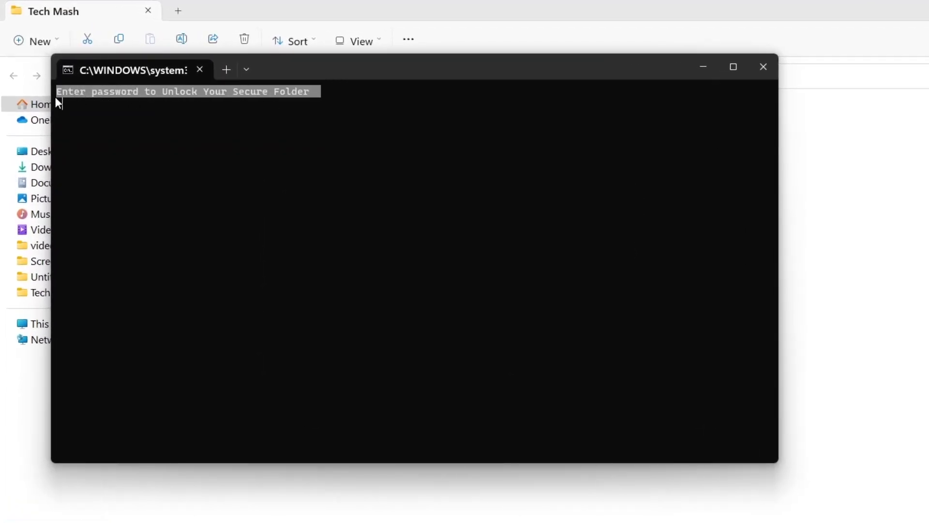
pyautogui.moveTo(55, 97); pyautogui.dragTo(86, 135)
pyautogui.click(82, 106)
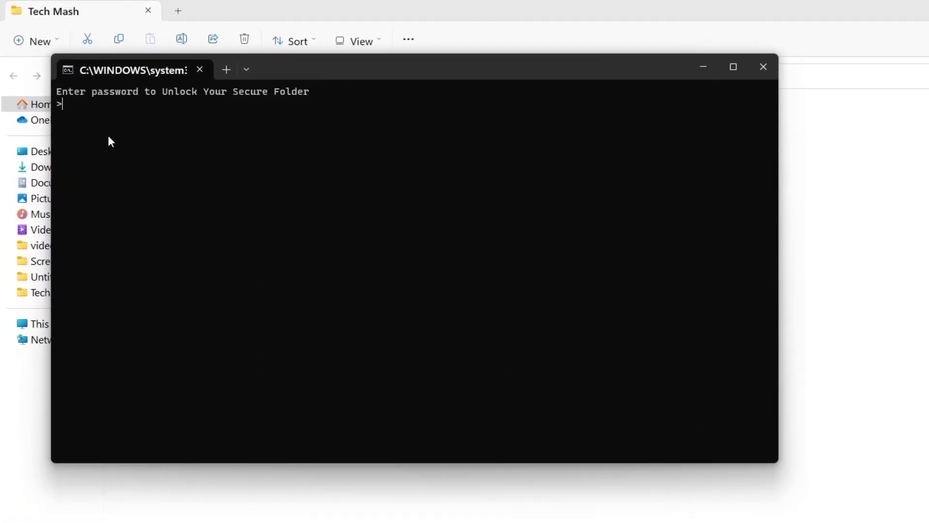
pyautogui.write('1234')
pyautogui.press('Return')
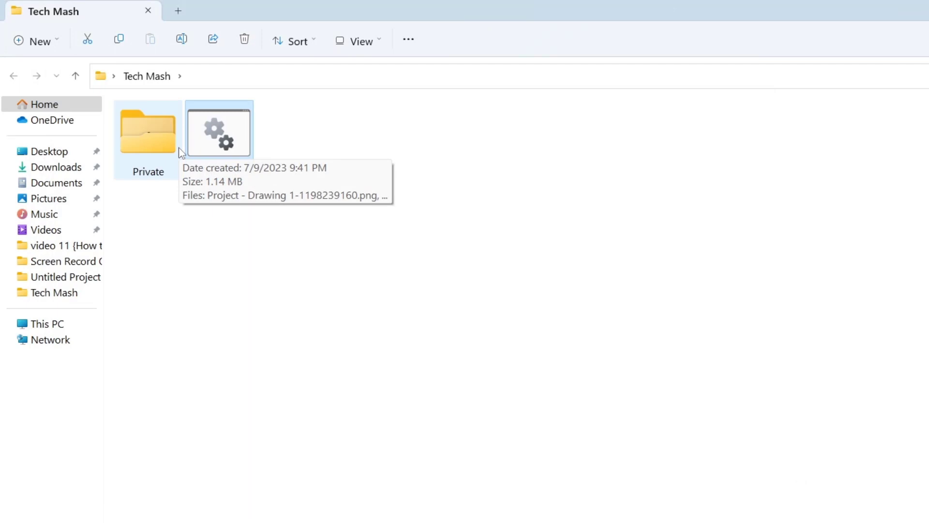
# Step: Open Private, confirm all six drawings are there, then close the Explorer window
pyautogui.doubleClick(153, 135)
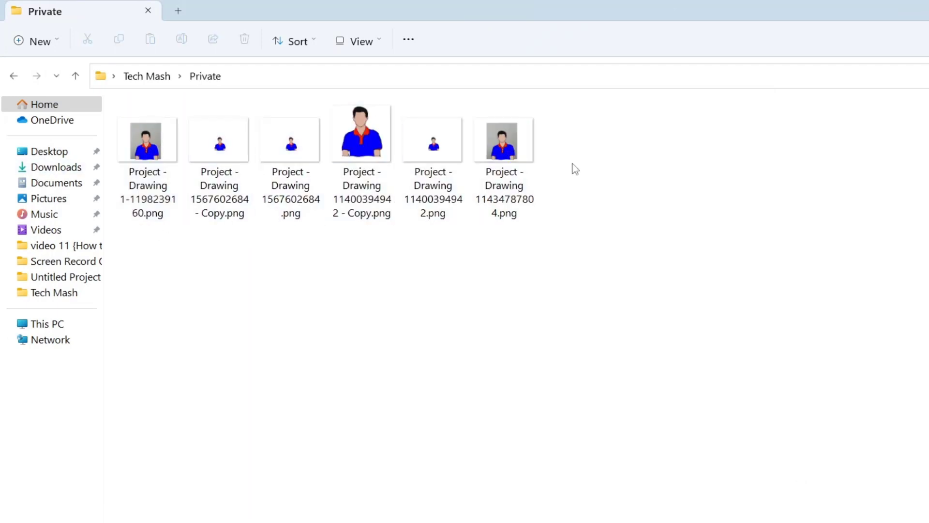
pyautogui.moveTo(575, 169); pyautogui.dragTo(166, 167)
pyautogui.click(256, 319)
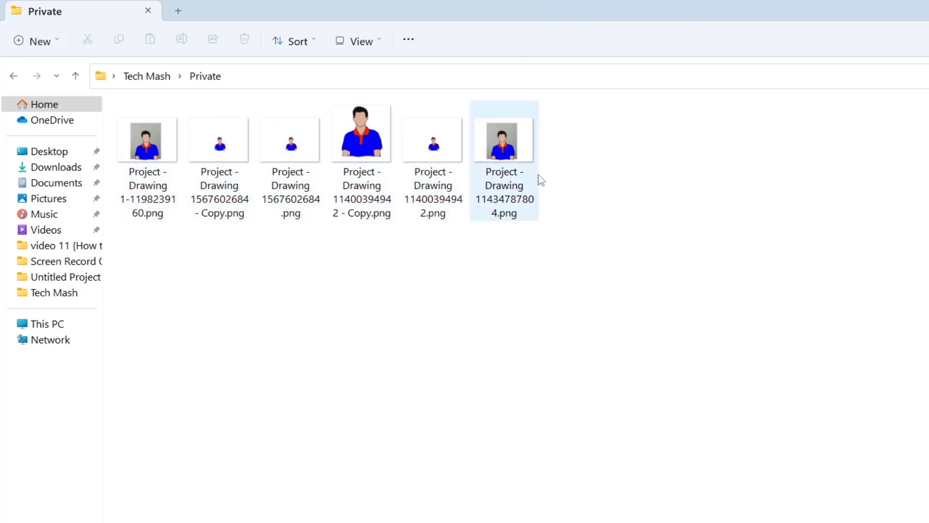
pyautogui.moveTo(560, 164); pyautogui.dragTo(127, 171)
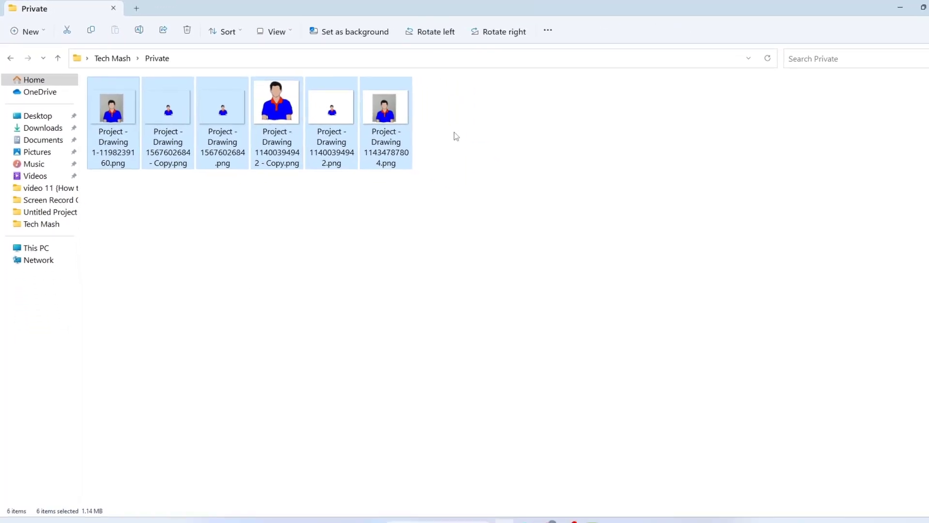
pyautogui.click(512, 152)
pyautogui.click(926, 4)
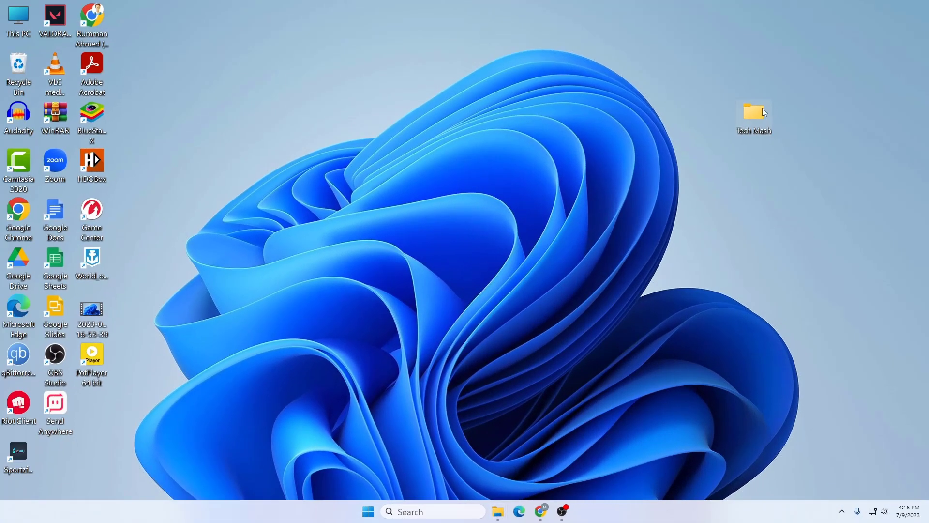
# Step: Check that the Tech Mash folder is now empty, then bring up a Chrome new tab page
pyautogui.doubleClick(760, 112)
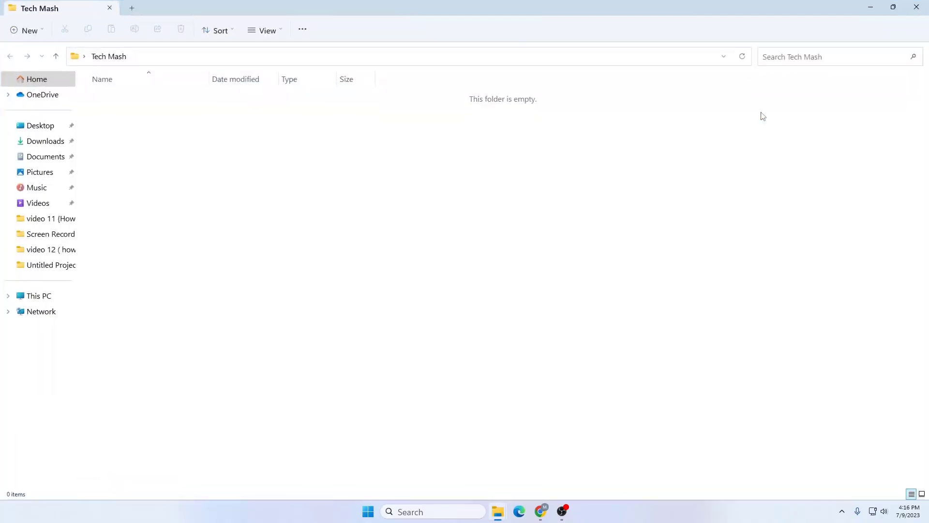
pyautogui.click(925, 4)
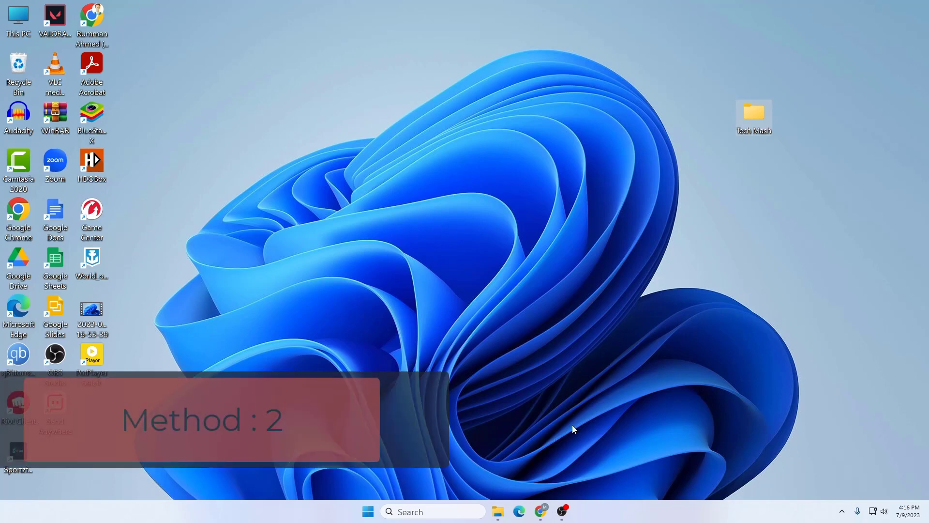
pyautogui.click(541, 512)
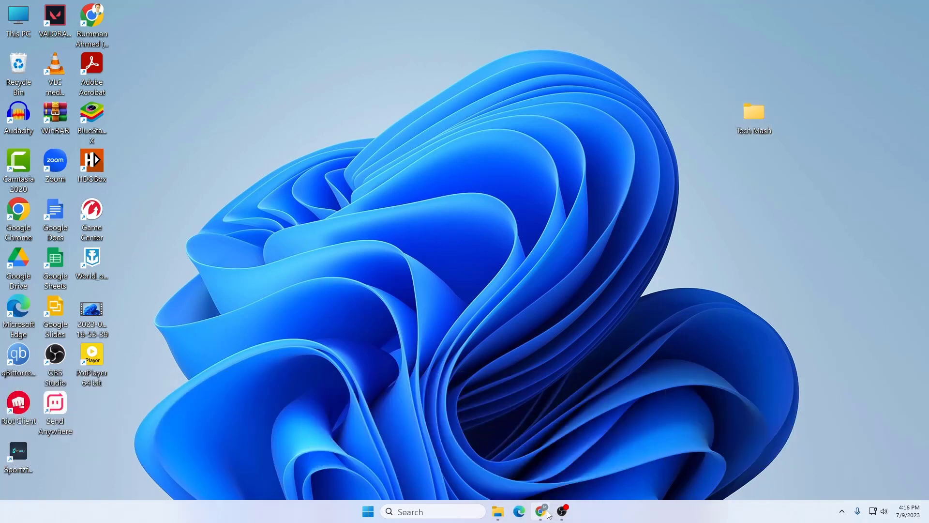
pyautogui.click(337, 41)
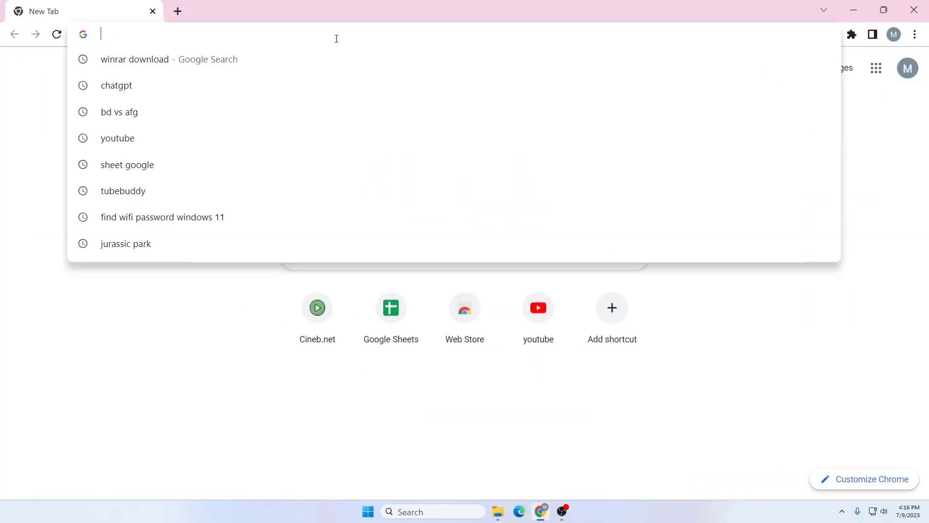
# Step: Search 'winrar' and open win-rar.com's WinRAR 6.22 download page, then minimize Chrome
pyautogui.write('winrar')
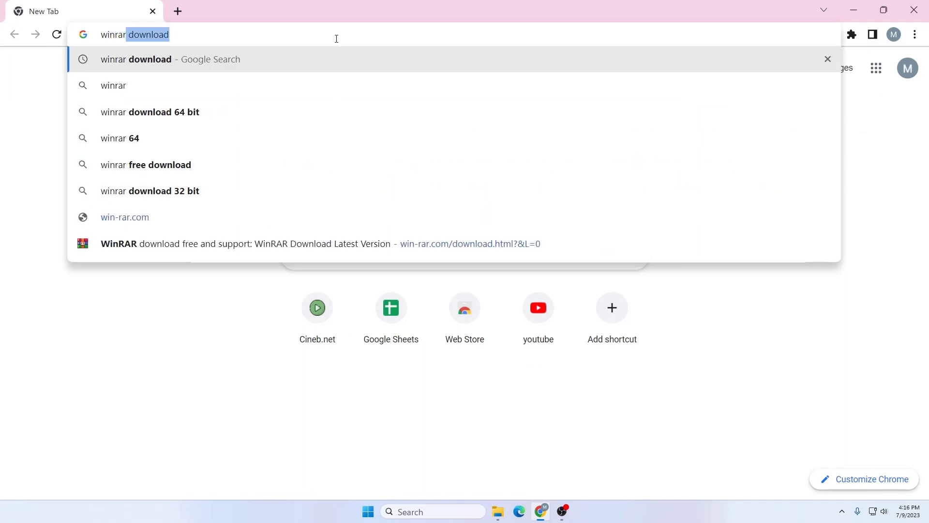
pyautogui.press('Return')
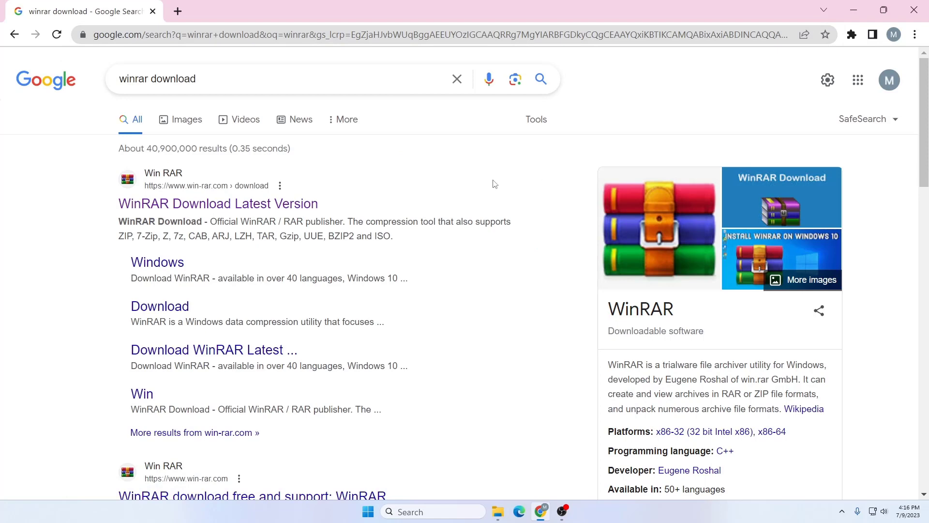
pyautogui.click(249, 205)
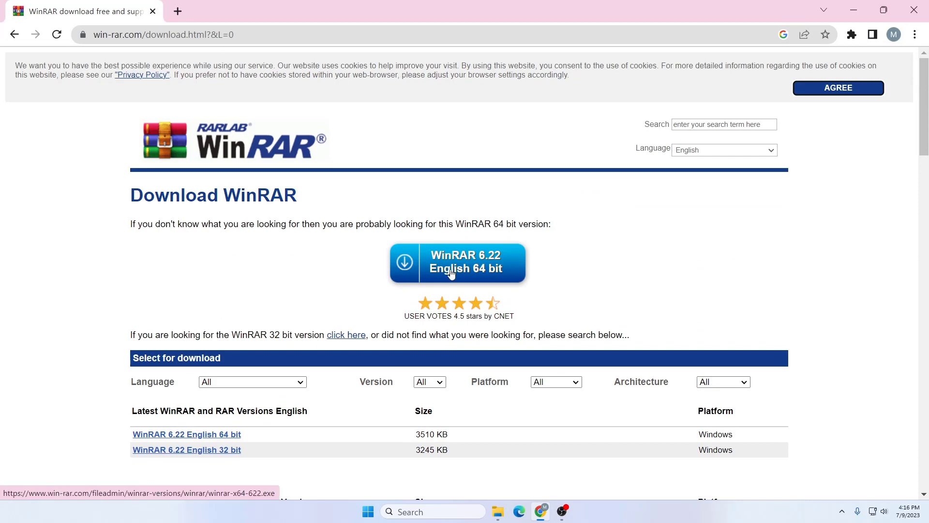
pyautogui.click(854, 10)
pyautogui.click(439, 513)
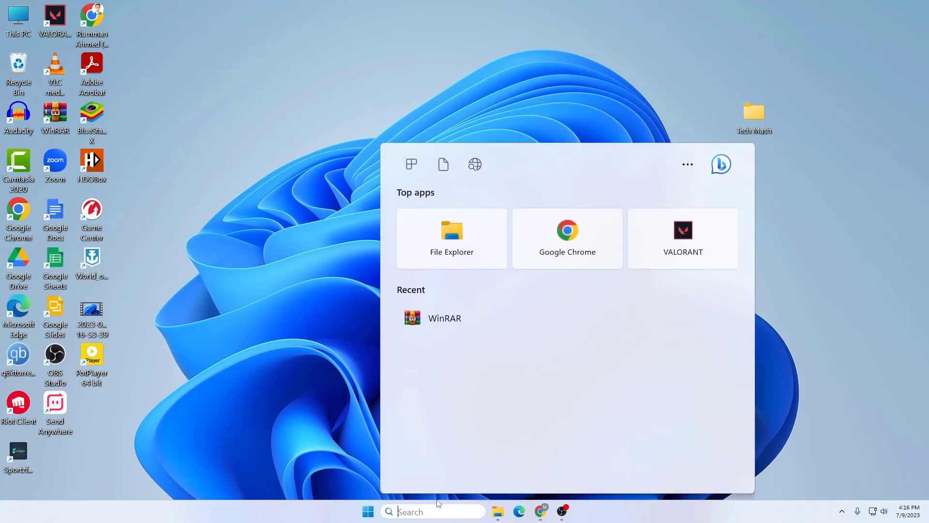
# Step: Search 'winra' to confirm WinRAR is installed, then dismiss the search panel
pyautogui.write('winra')
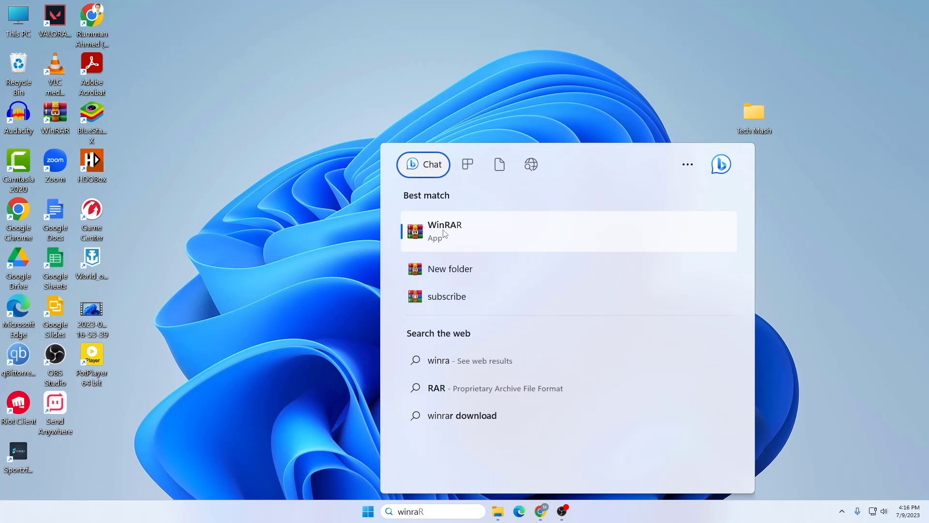
pyautogui.click(727, 140)
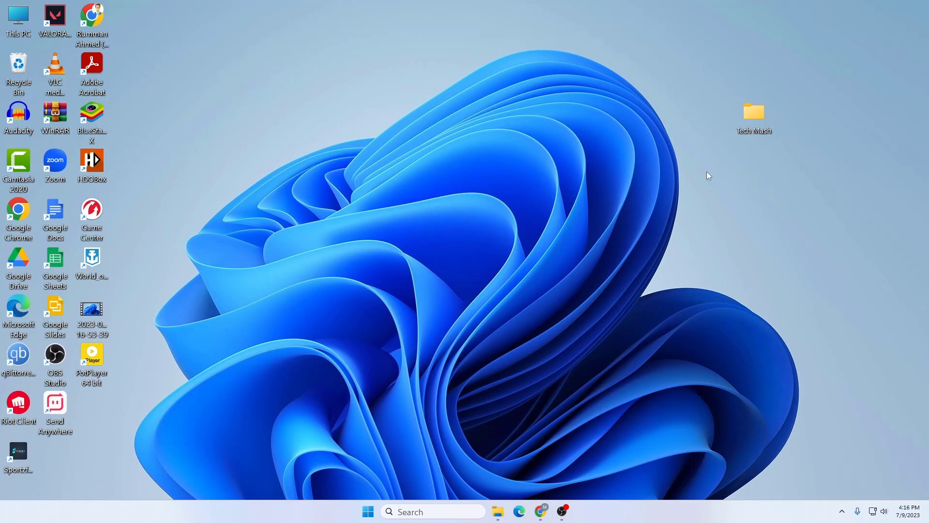
# Step: Choose WinRAR's Add to archive on the Tech Mash folder to set up Tech Mash.rar
pyautogui.rightClick(743, 114)
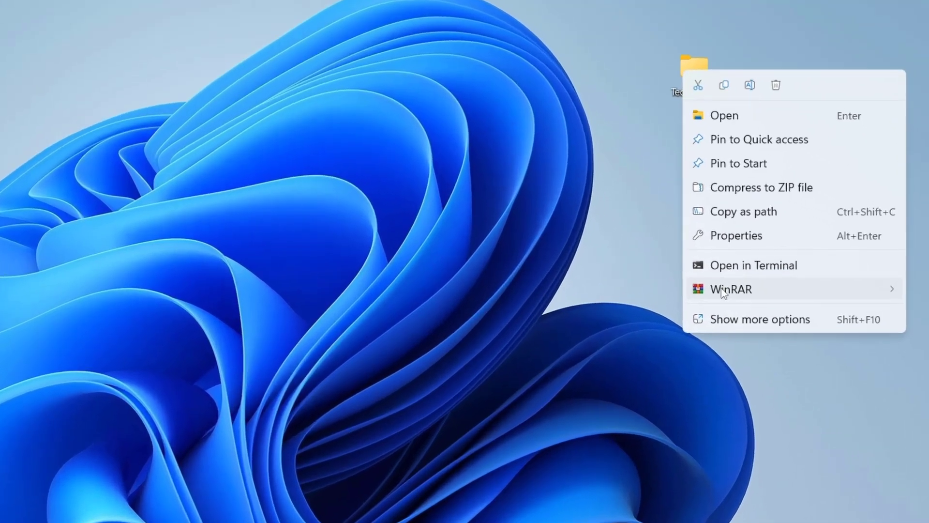
pyautogui.moveTo(774, 279)
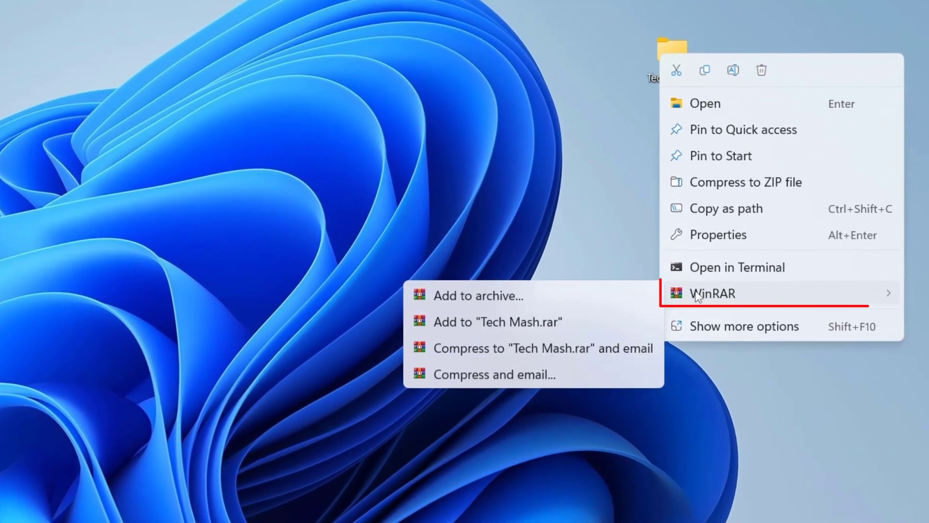
pyautogui.click(496, 297)
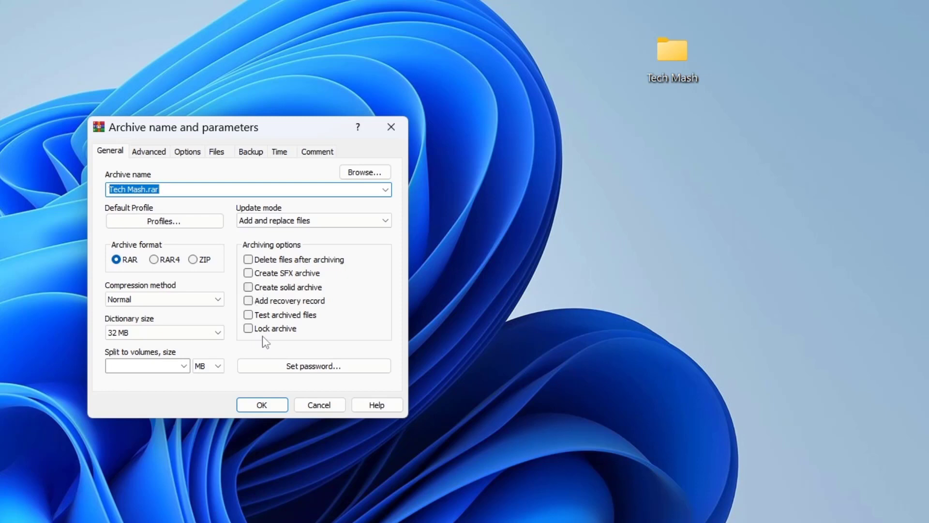
# Step: Set and verify the archive password, with Encrypt file names enabled
pyautogui.click(319, 367)
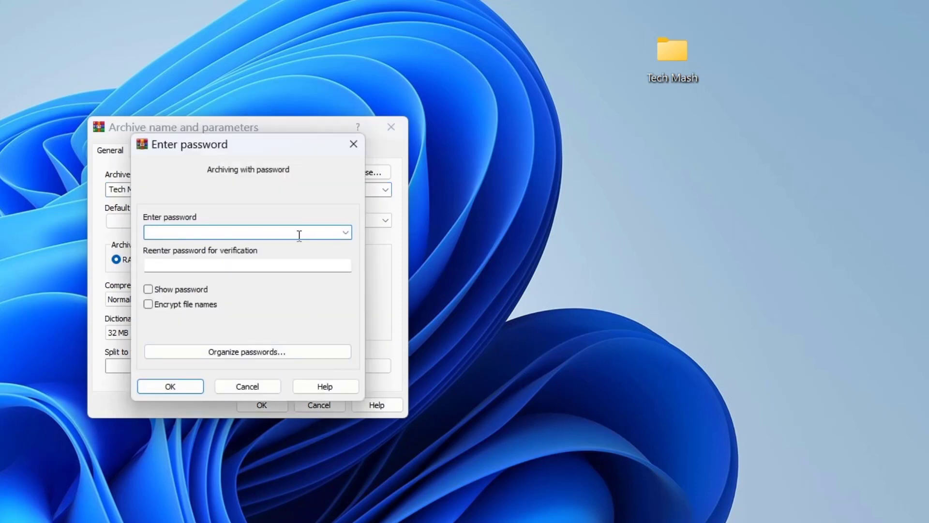
pyautogui.write('1234')
pyautogui.click(148, 289)
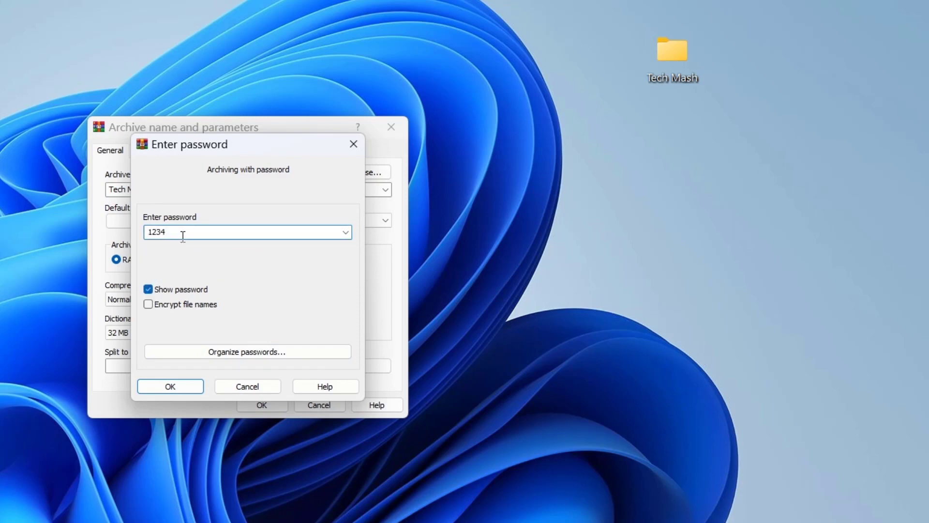
pyautogui.click(148, 289)
pyautogui.click(177, 266)
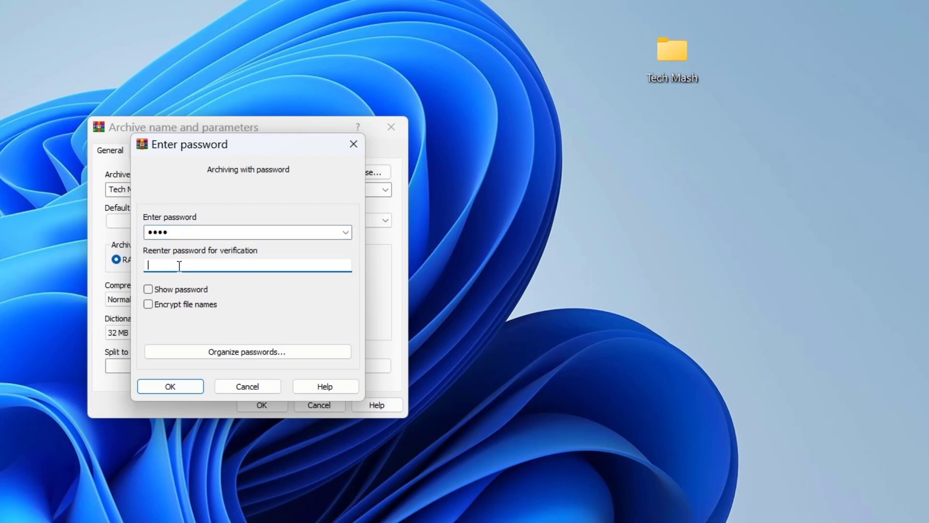
pyautogui.write('1234')
pyautogui.click(148, 304)
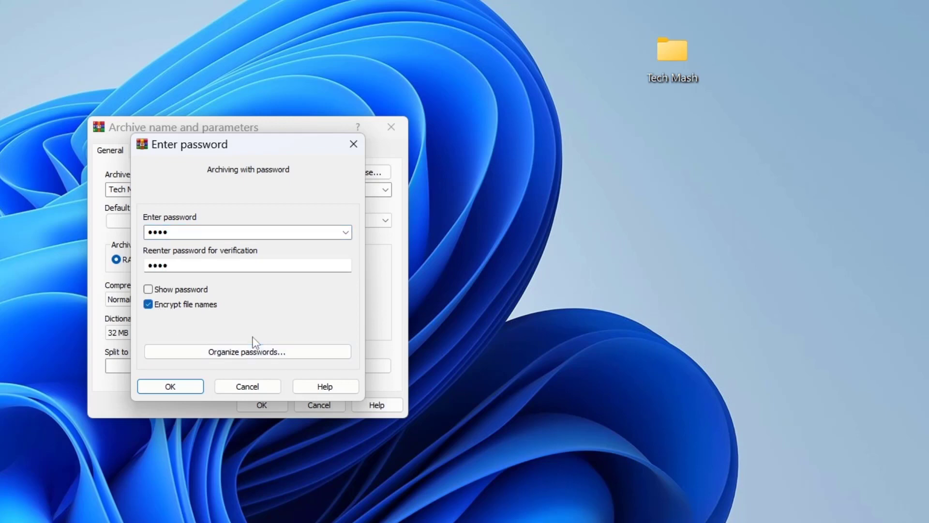
pyautogui.click(187, 386)
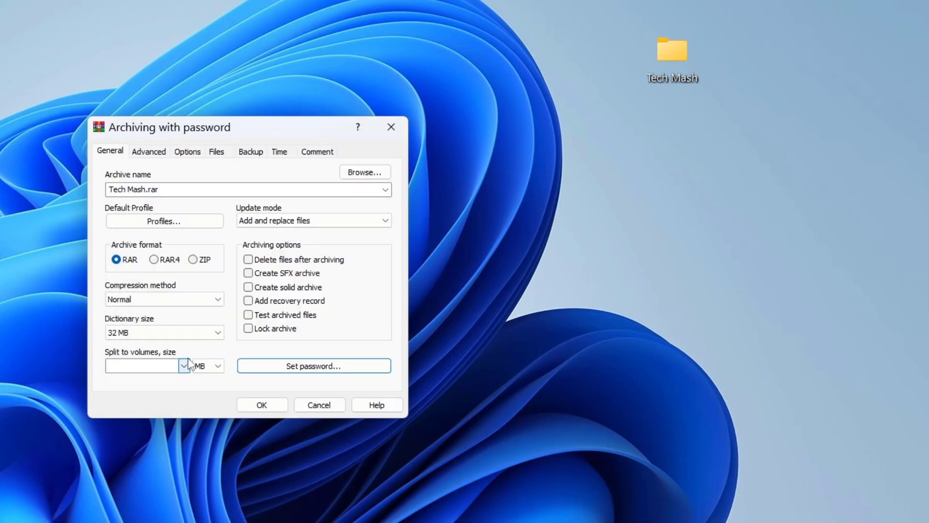
# Step: Keep Normal compression, create Tech Mash.rar, and place it beside the Tech Mash folder
pyautogui.click(195, 300)
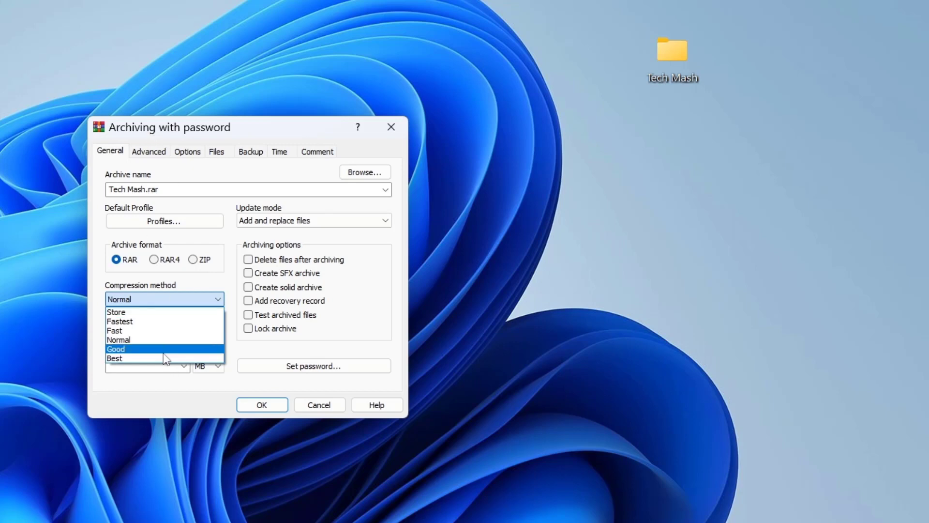
pyautogui.click(163, 340)
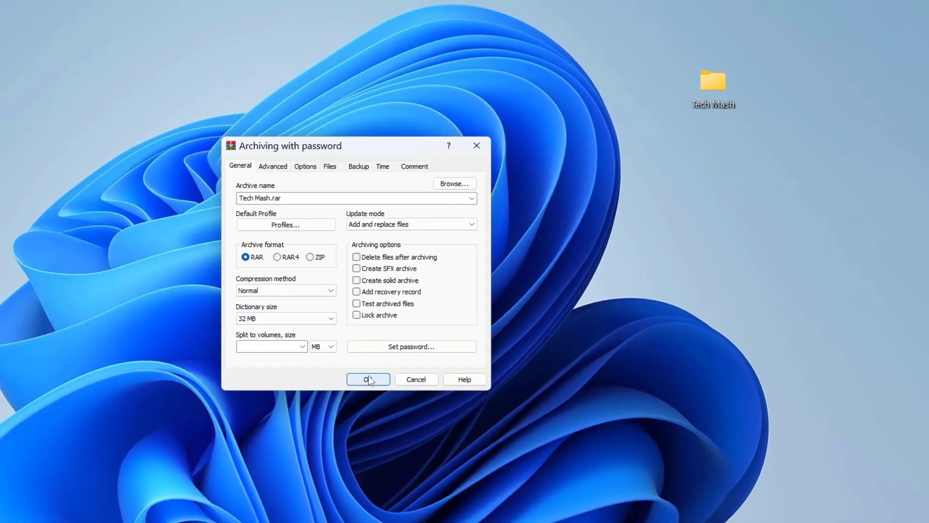
pyautogui.click(261, 404)
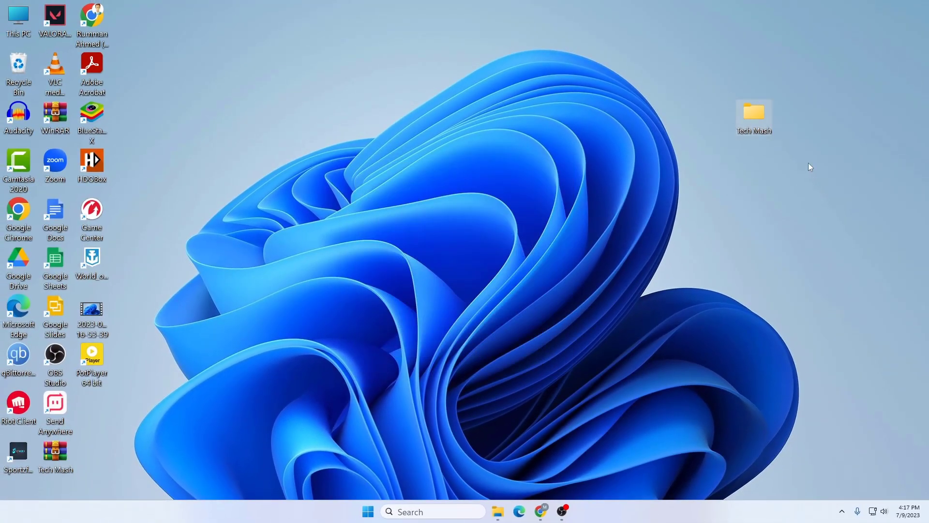
pyautogui.moveTo(58, 465); pyautogui.dragTo(817, 222)
# Step: Arrange the archive icon on the desktop and delete the original Tech Mash folder
pyautogui.moveTo(802, 126); pyautogui.dragTo(799, 94)
pyautogui.moveTo(802, 21); pyautogui.dragTo(871, 119)
pyautogui.click(847, 187)
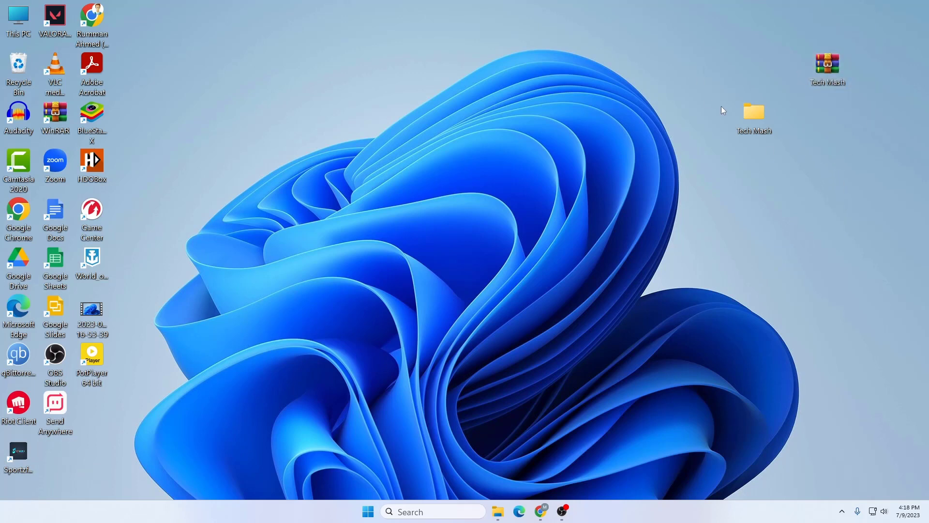
pyautogui.rightClick(754, 114)
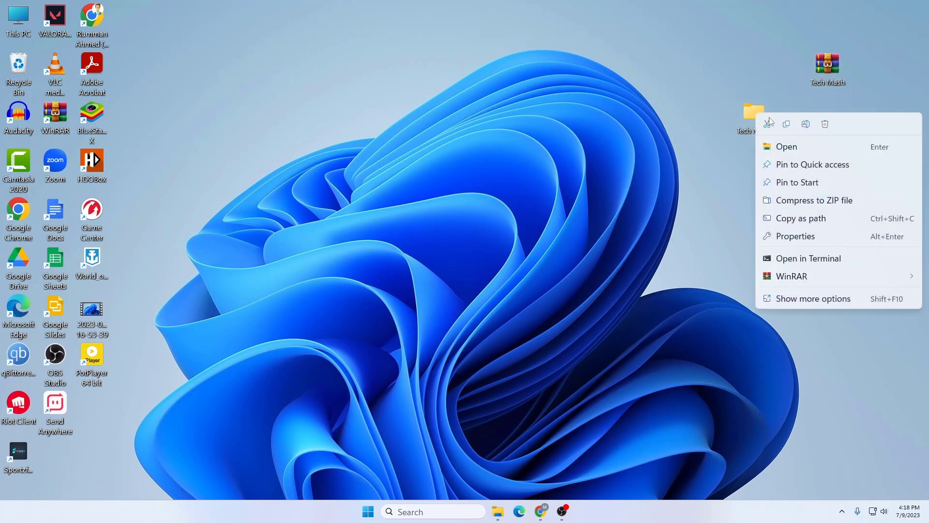
pyautogui.click(821, 125)
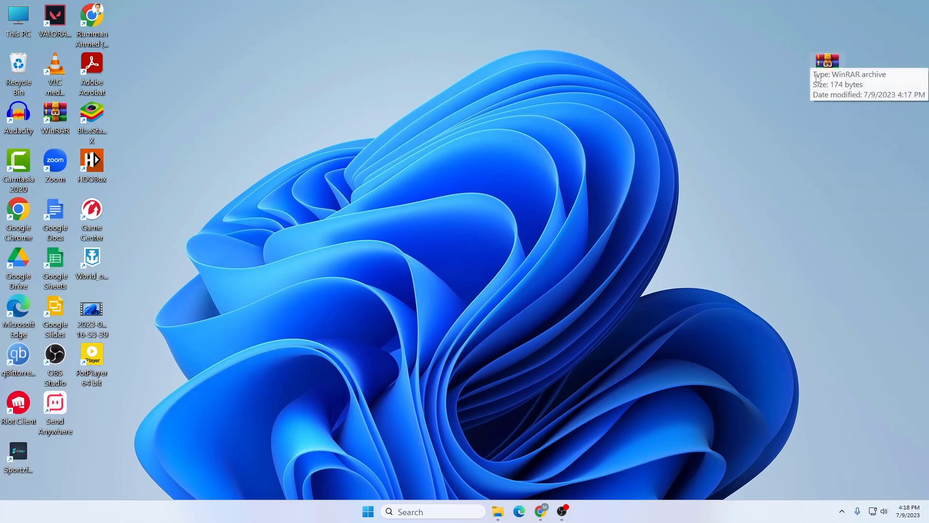
# Step: Unlock Tech Mash.rar with its password, browse the archived Tech Mash folder, and close it
pyautogui.doubleClick(833, 71)
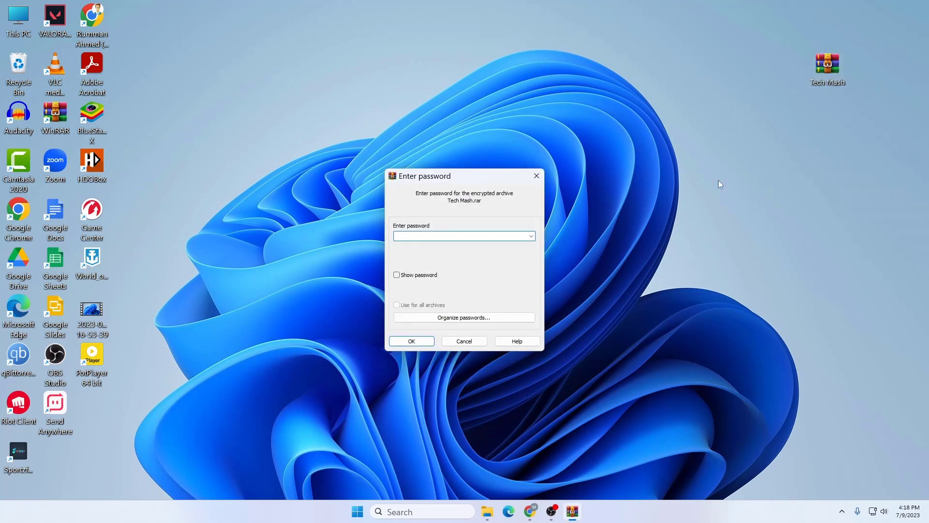
pyautogui.moveTo(526, 183); pyautogui.dragTo(594, 97)
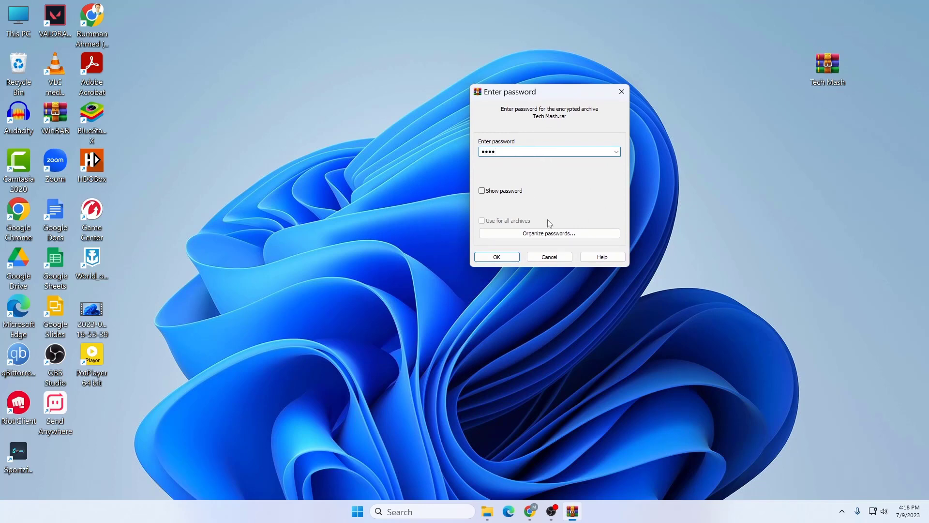
pyautogui.click(498, 256)
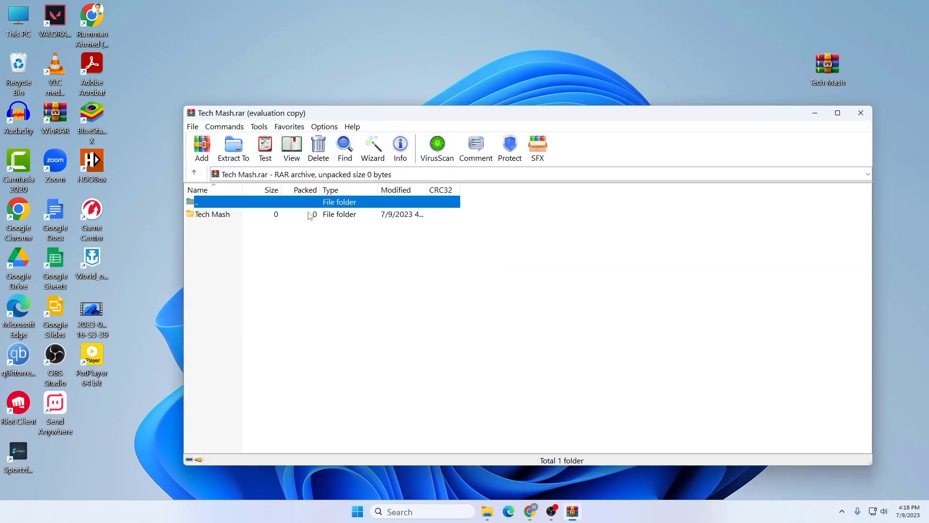
pyautogui.doubleClick(308, 215)
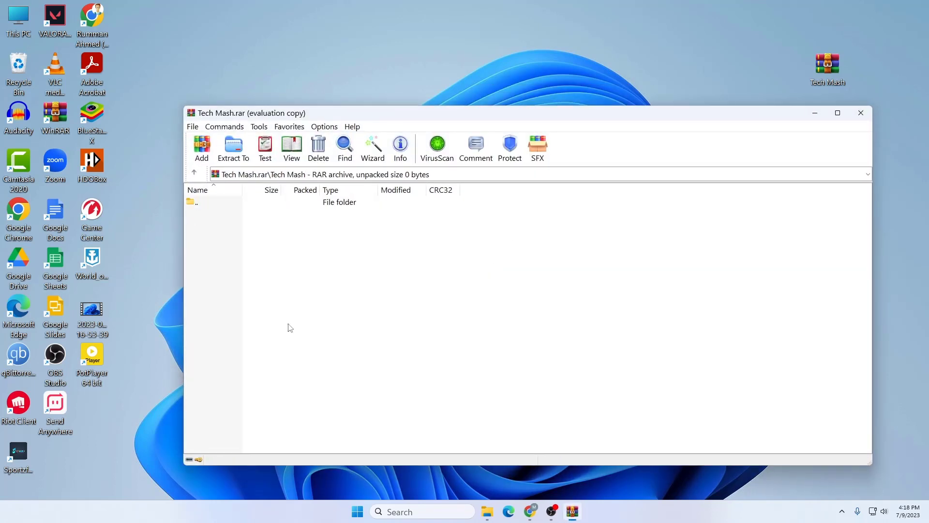
pyautogui.click(197, 174)
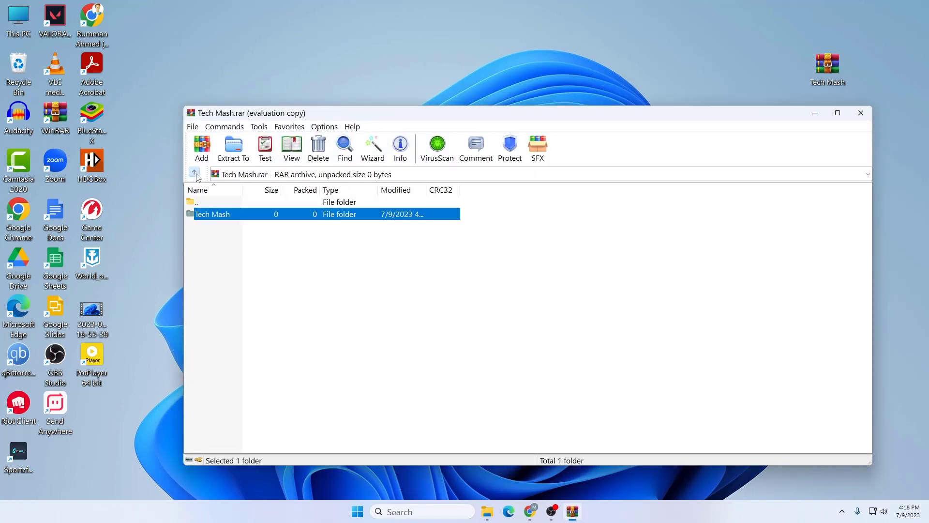
pyautogui.click(225, 233)
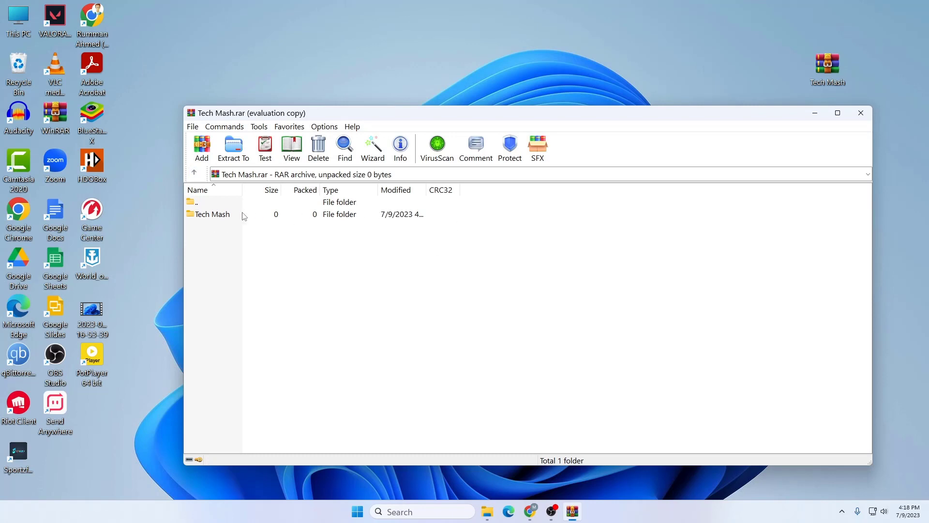
pyautogui.click(855, 114)
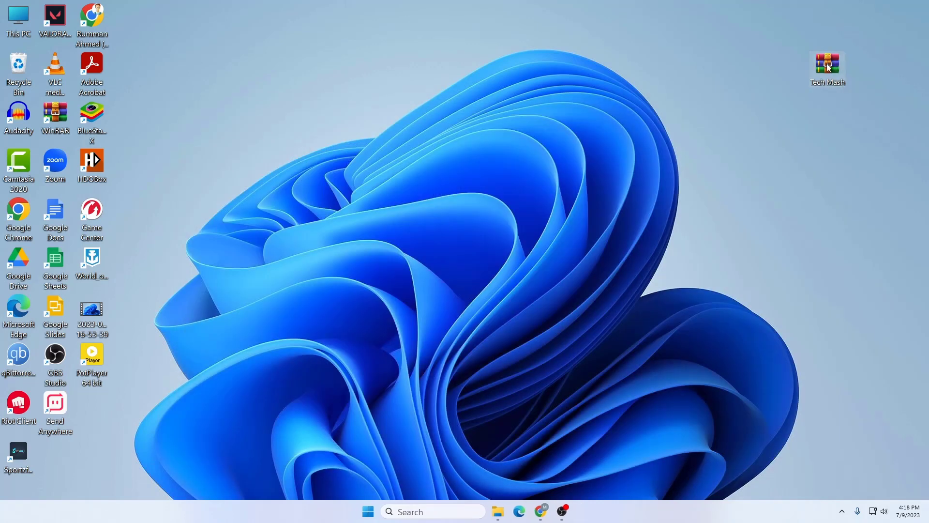
# Step: Reopen Tech Mash.rar and cancel the password prompt without unlocking
pyautogui.doubleClick(827, 67)
pyautogui.click(529, 175)
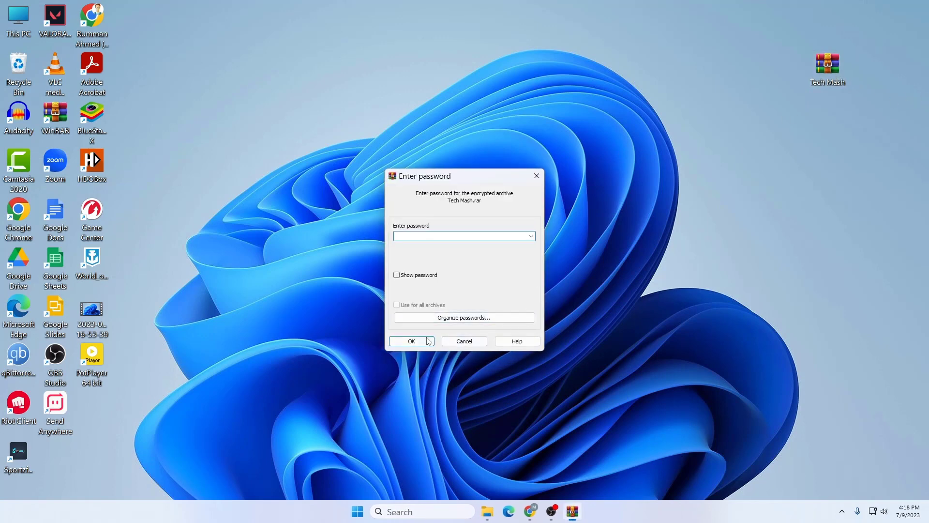
pyautogui.rightClick(716, 211)
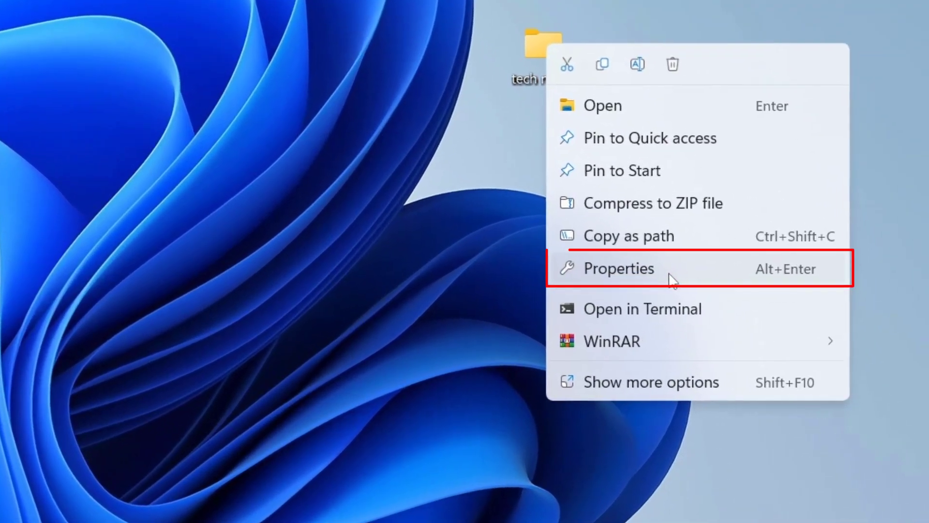
# Step: Tick Deny Full control for Administrators on tech mash's Security tab, apply, and accept the warning
pyautogui.click(758, 333)
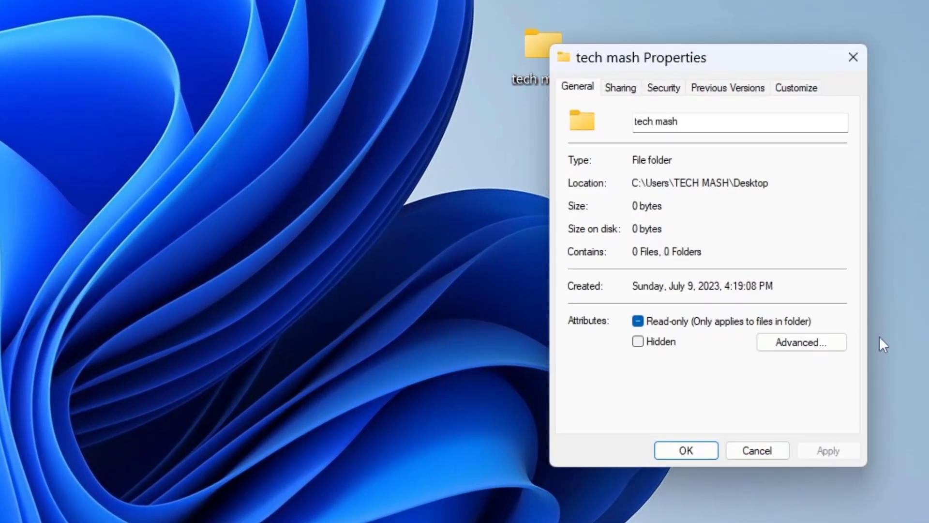
pyautogui.click(664, 89)
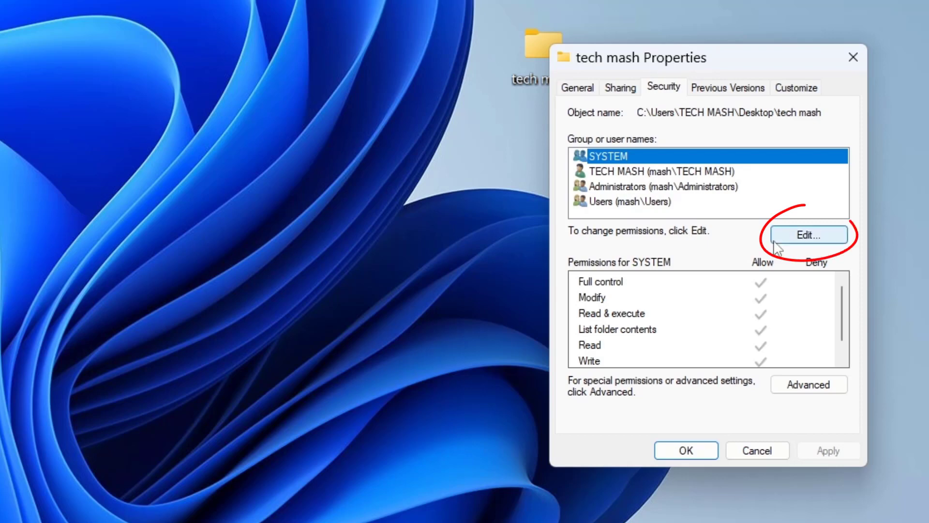
pyautogui.click(796, 235)
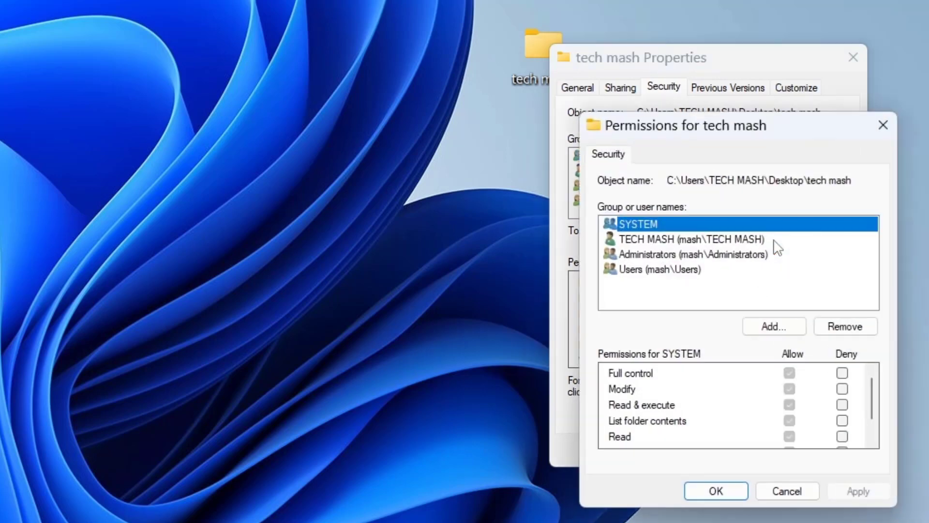
pyautogui.click(637, 257)
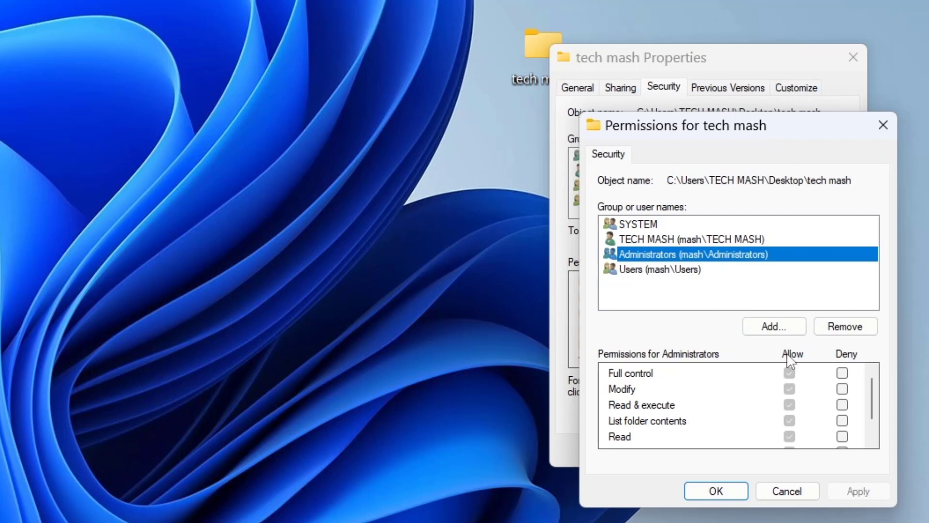
pyautogui.click(842, 373)
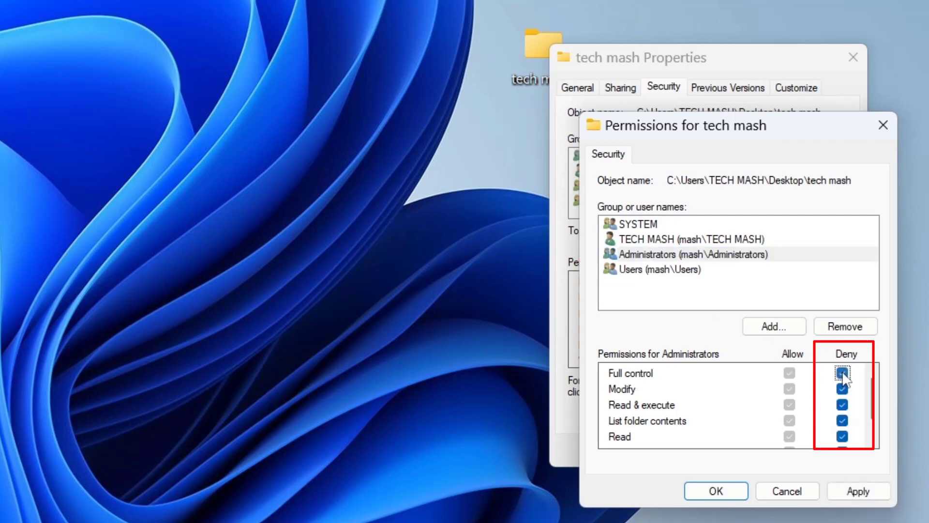
pyautogui.scroll(-1, 831, 422)
pyautogui.scroll(1, 832, 425)
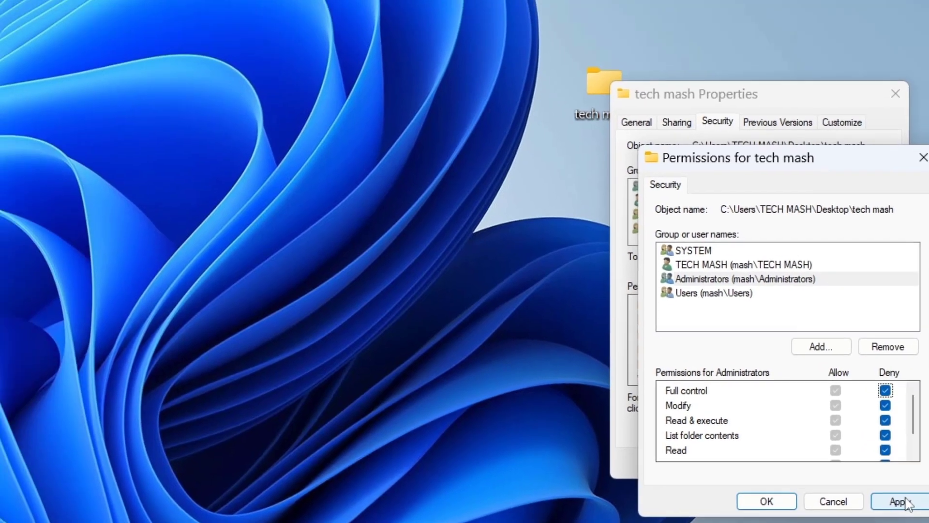
pyautogui.click(899, 501)
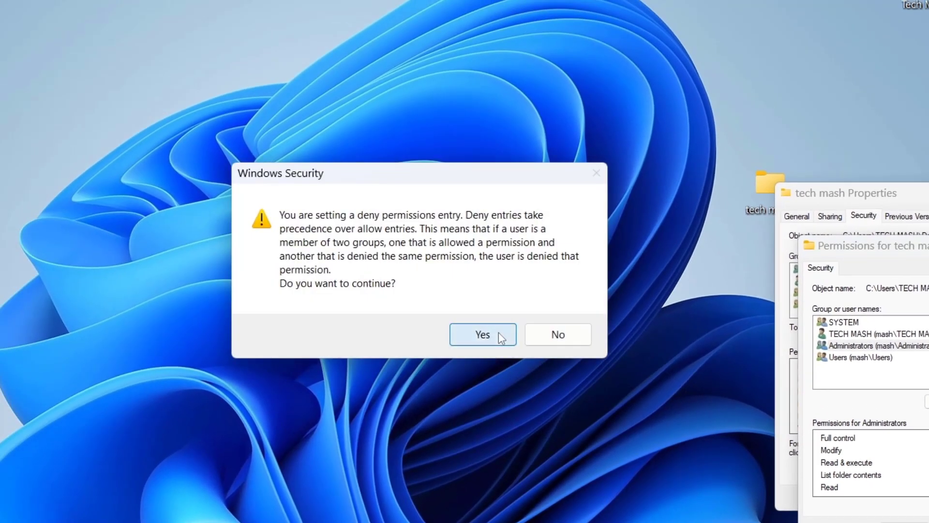
pyautogui.click(498, 332)
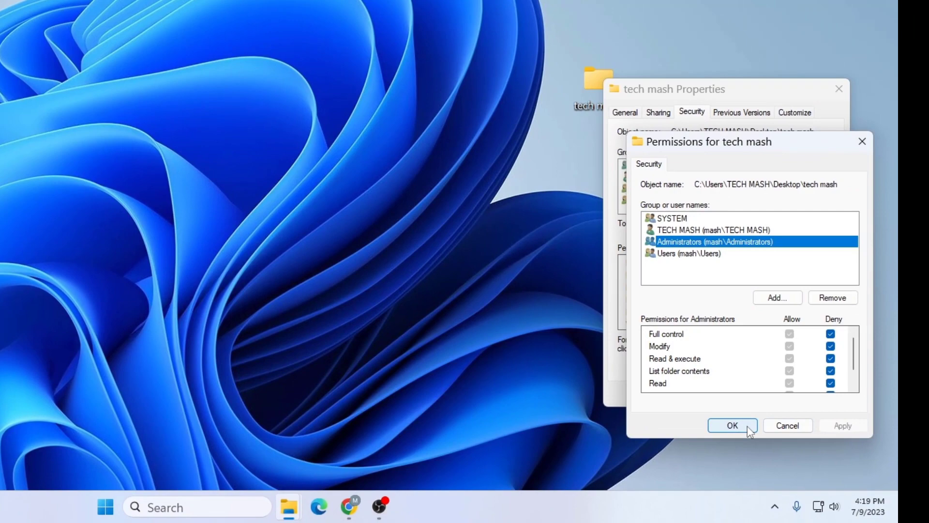
pyautogui.click(902, 522)
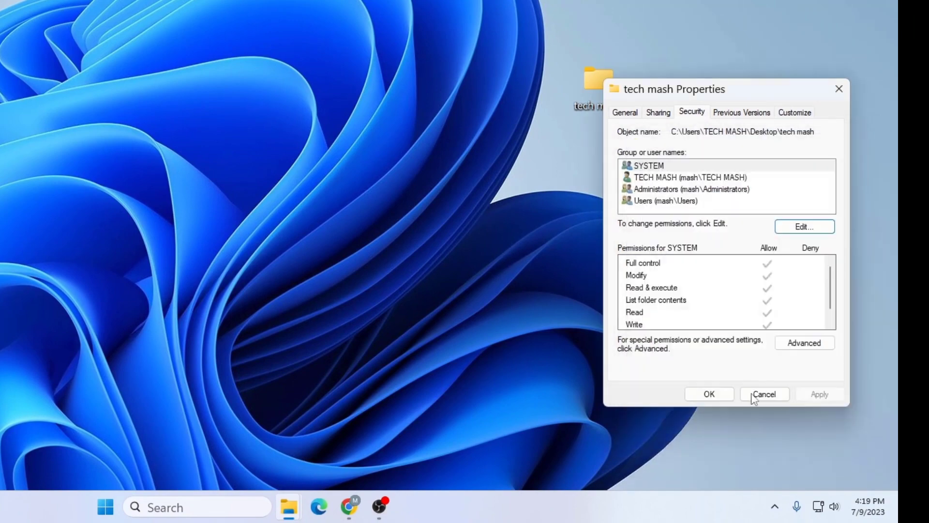
pyautogui.click(839, 89)
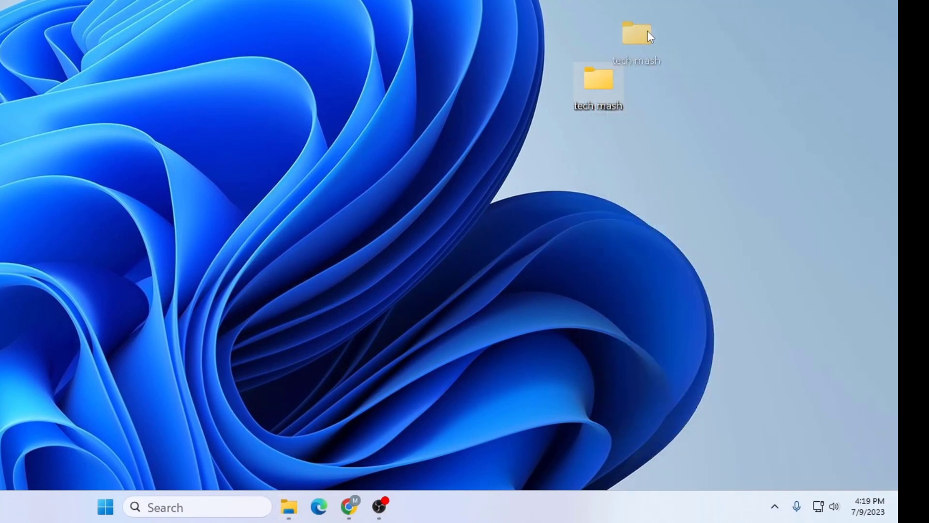
pyautogui.moveTo(647, 31); pyautogui.dragTo(638, 45)
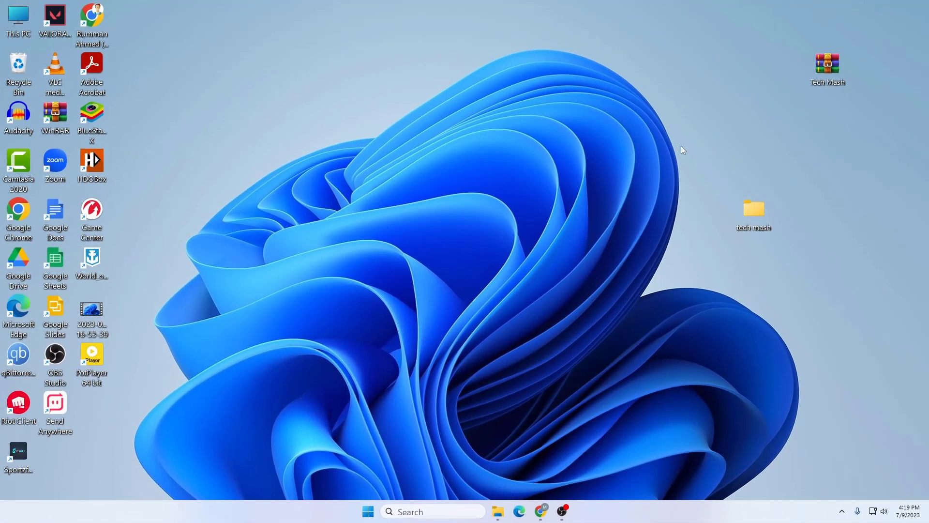
pyautogui.doubleClick(756, 206)
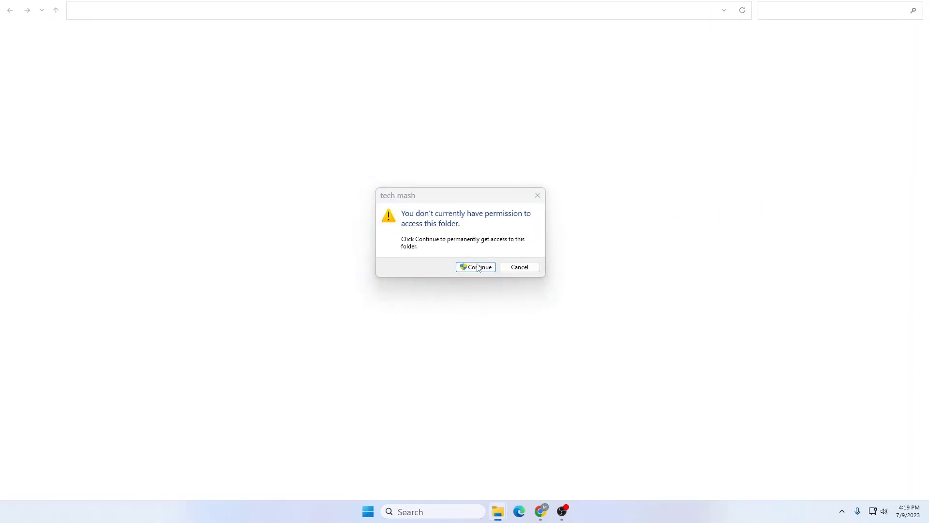
pyautogui.click(475, 267)
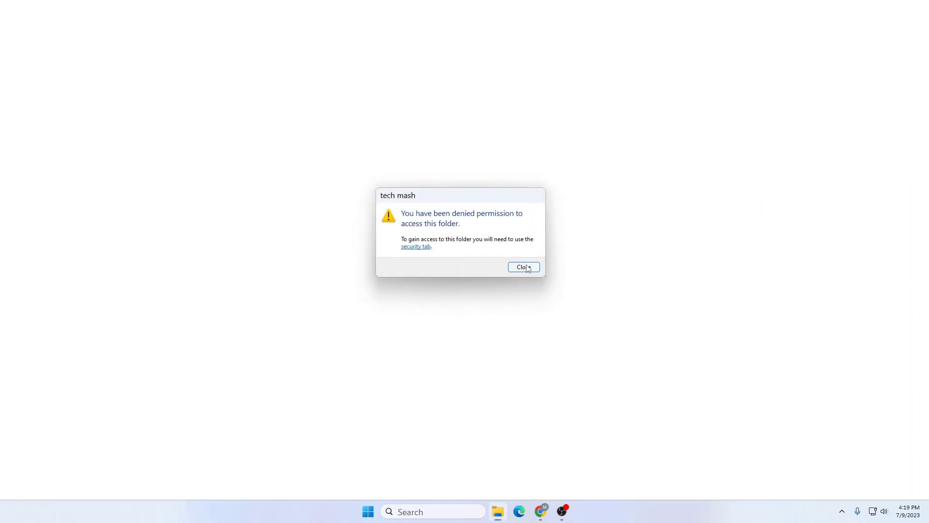
pyautogui.click(524, 267)
pyautogui.doubleClick(757, 210)
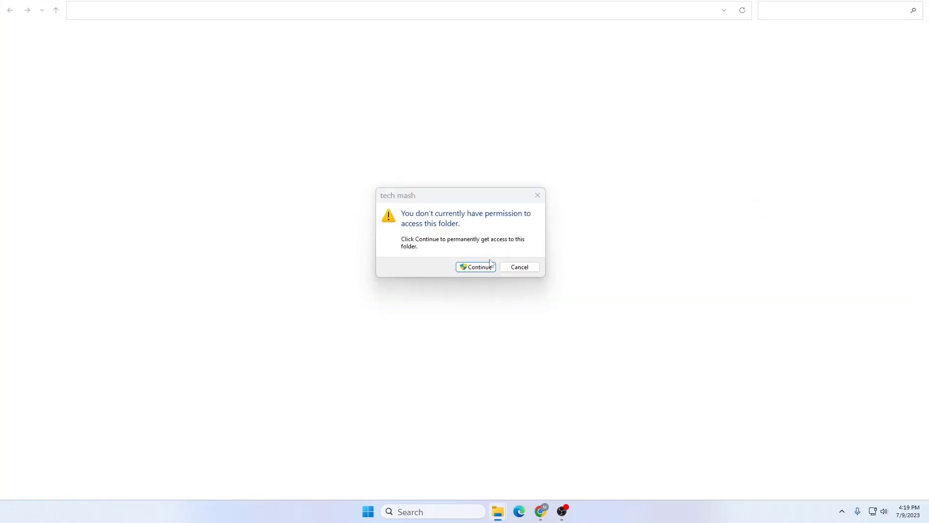
pyautogui.click(475, 265)
pyautogui.click(524, 267)
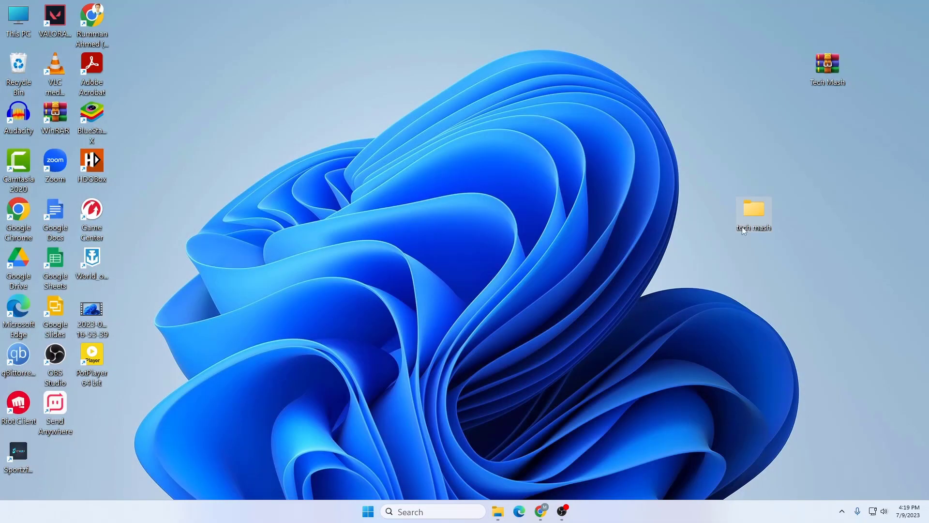
pyautogui.doubleClick(761, 213)
pyautogui.click(488, 266)
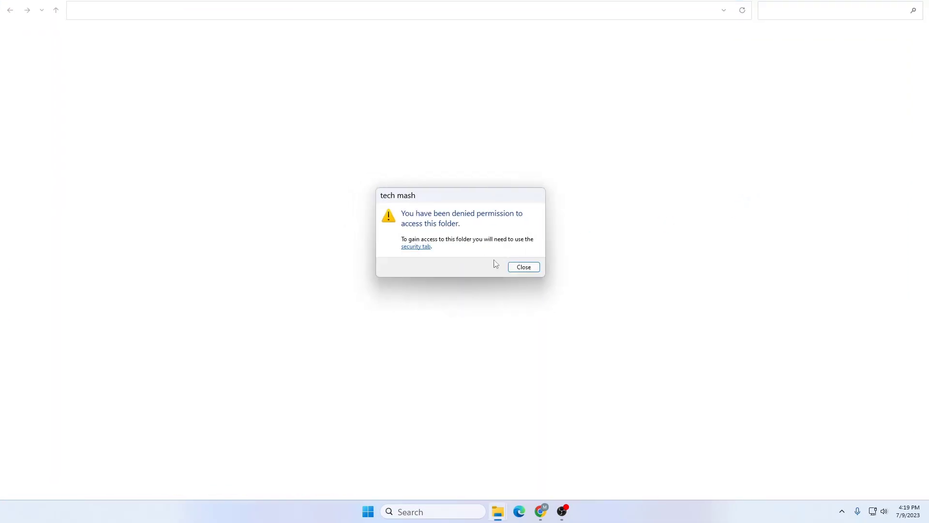
pyautogui.click(521, 269)
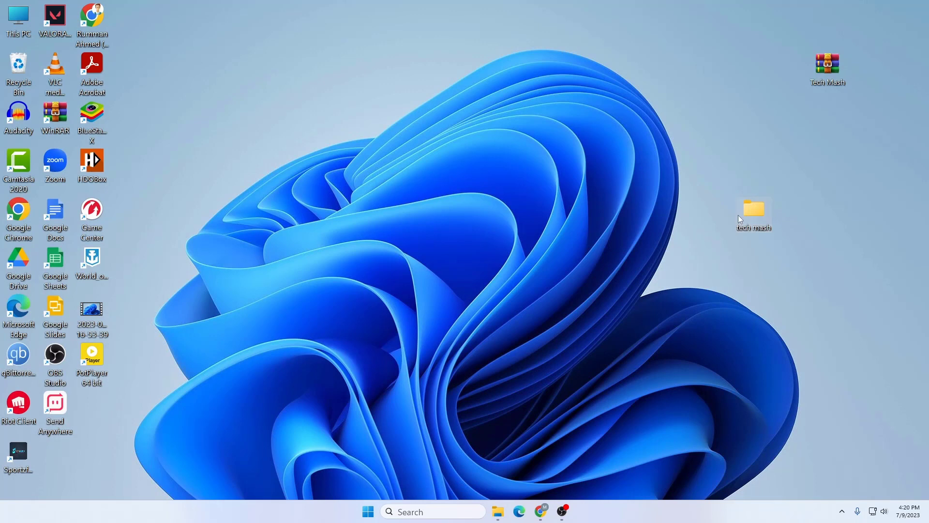
# Step: Untick every Deny box for Administrators in tech mash's security permissions
pyautogui.rightClick(748, 216)
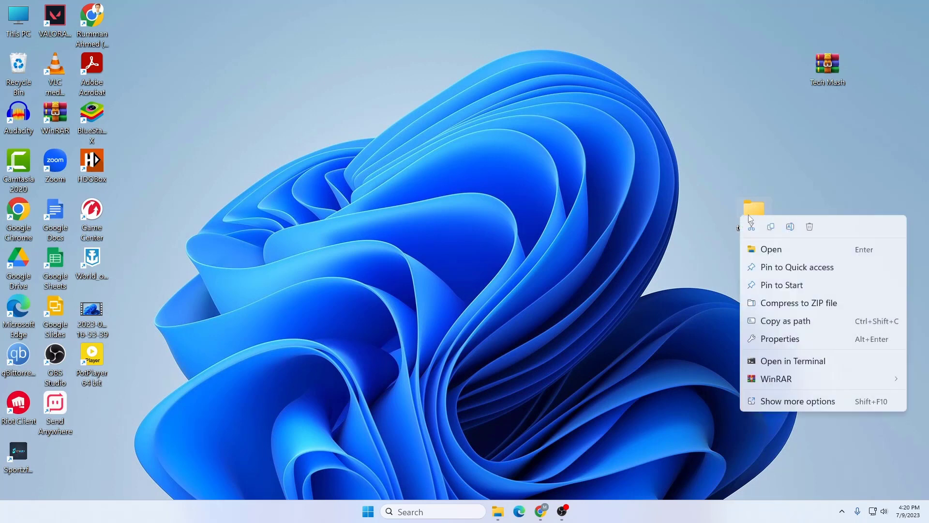
pyautogui.click(796, 340)
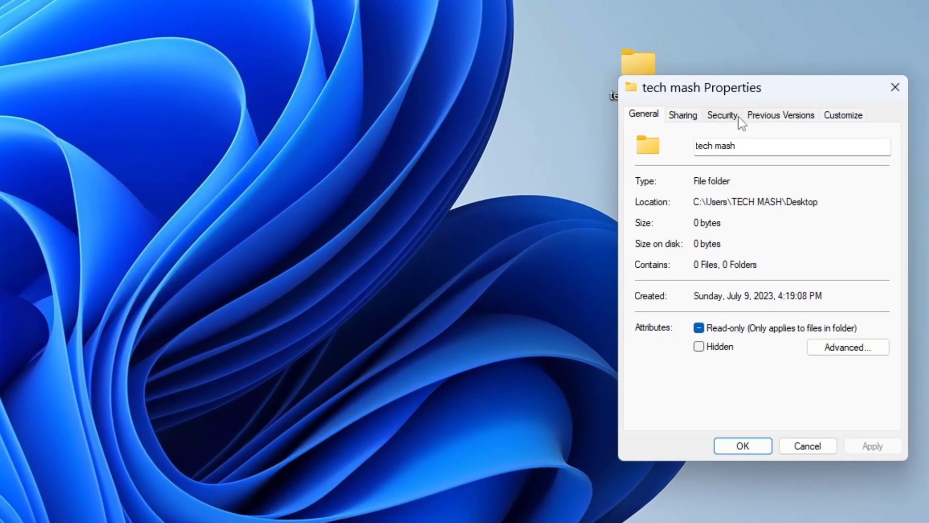
pyautogui.click(739, 118)
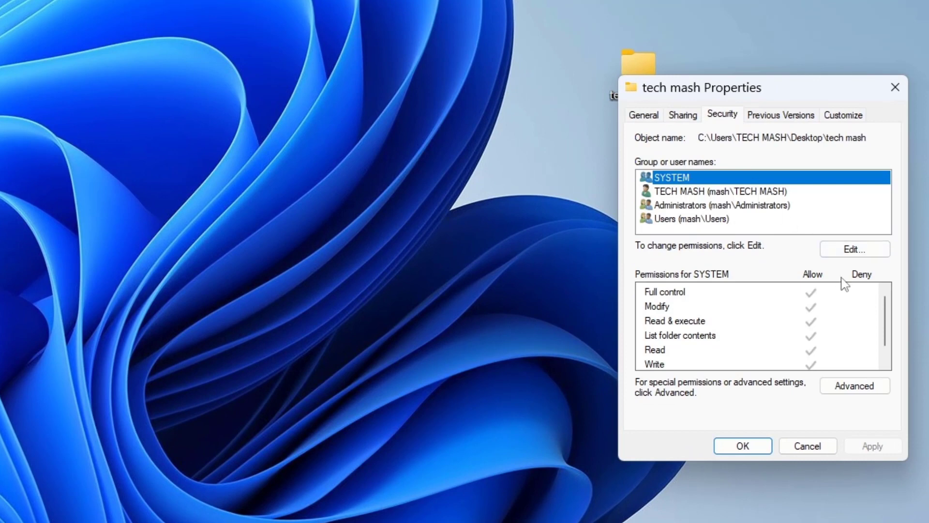
pyautogui.click(852, 250)
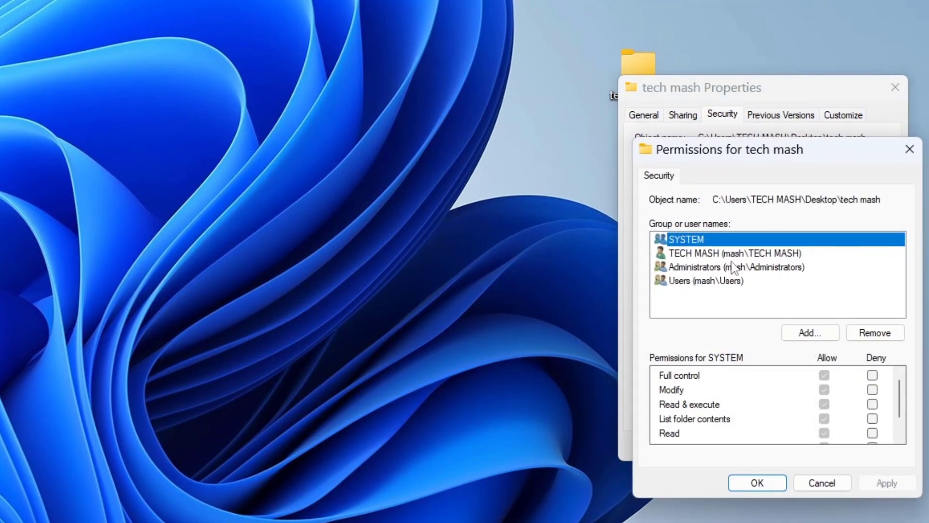
pyautogui.click(701, 270)
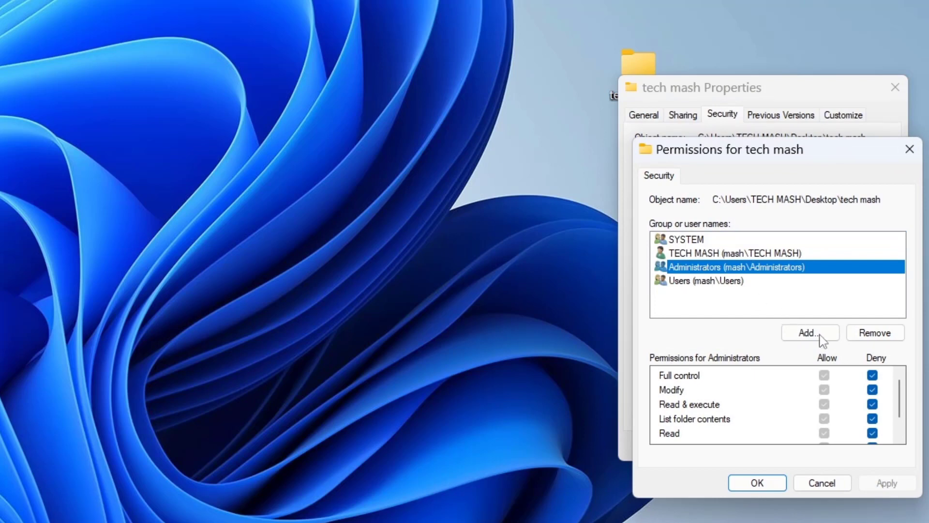
pyautogui.click(873, 389)
pyautogui.scroll(-1, 874, 387)
pyautogui.click(873, 376)
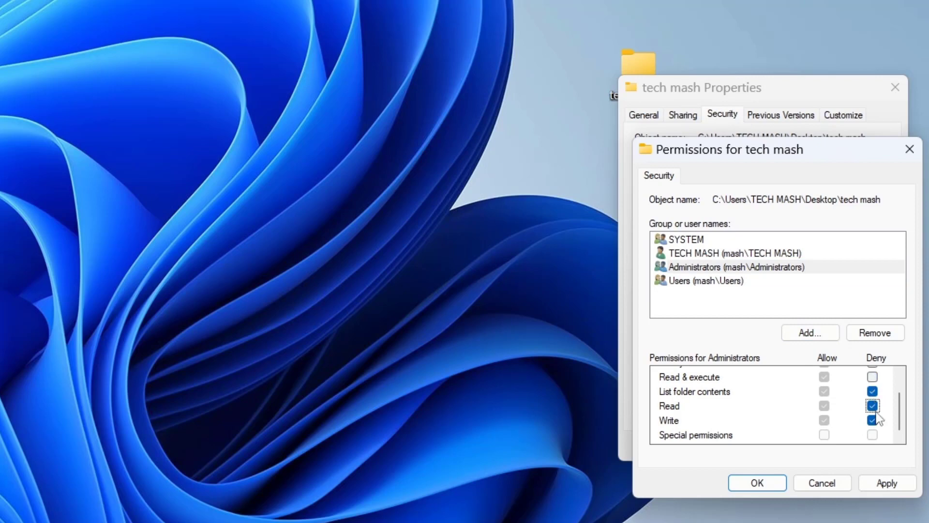
pyautogui.click(872, 391)
pyautogui.click(872, 420)
pyautogui.click(873, 406)
# Step: Apply the restored permissions and confirm tech mash opens again, showing it empty
pyautogui.click(886, 482)
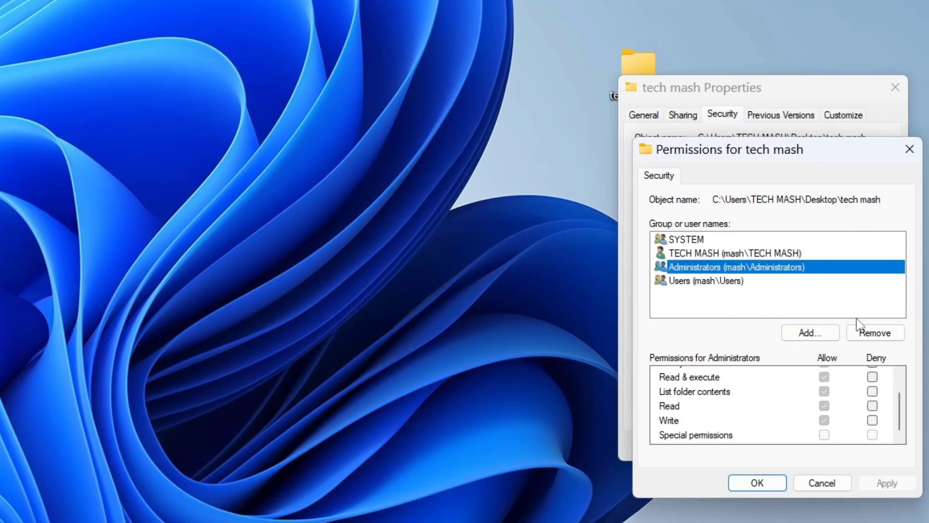
pyautogui.click(777, 483)
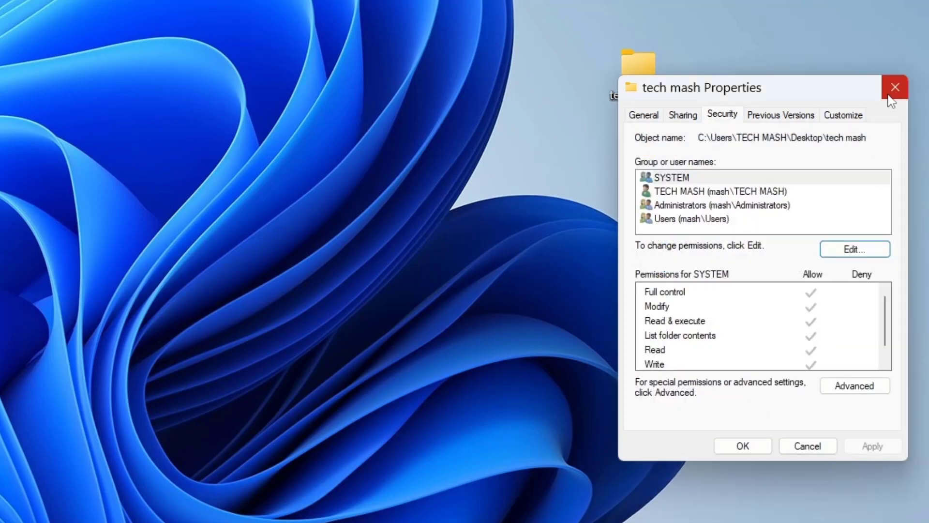
pyautogui.click(895, 87)
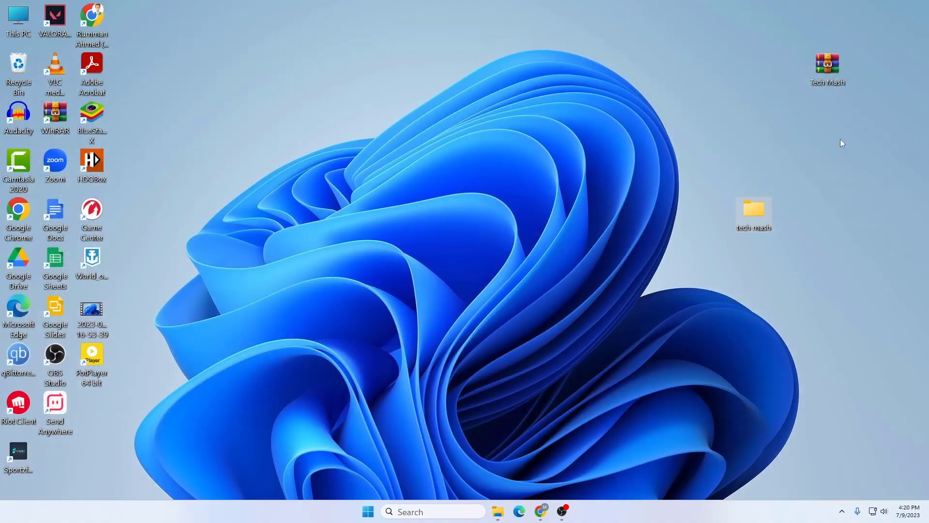
pyautogui.doubleClick(752, 207)
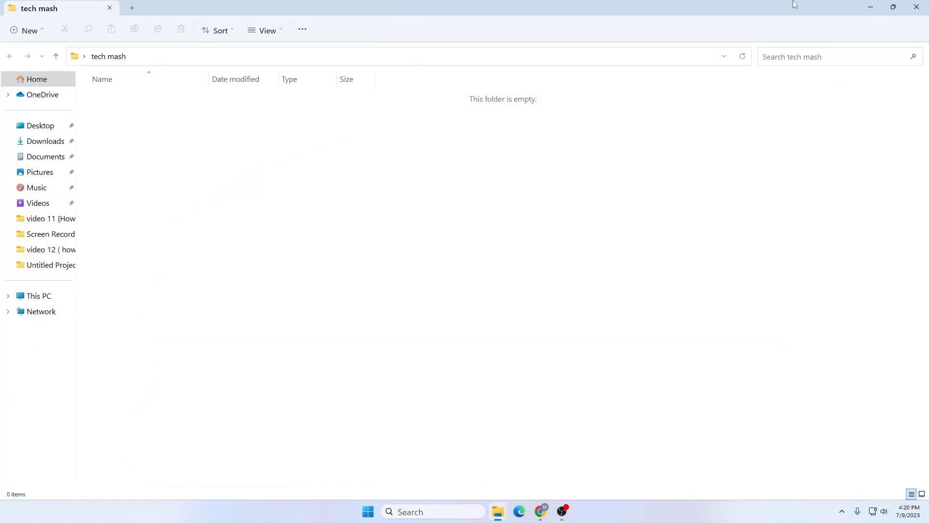
pyautogui.click(916, 7)
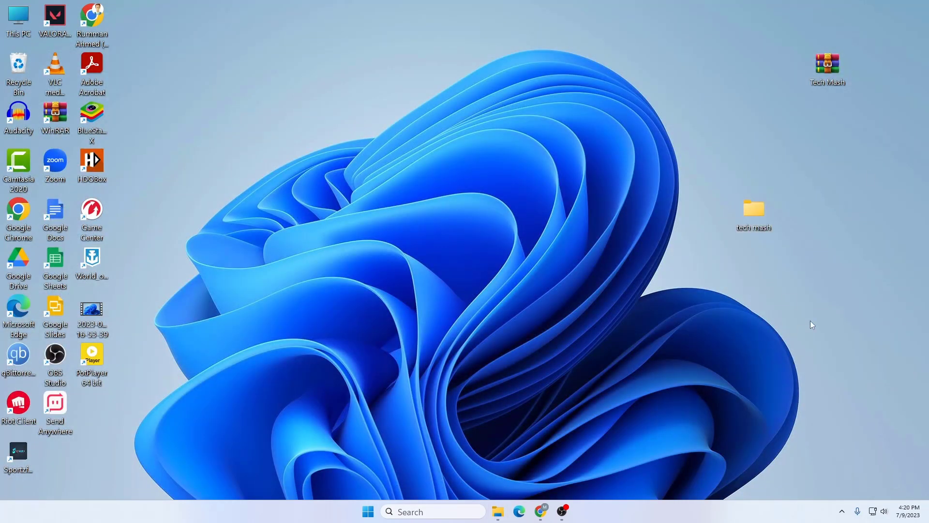